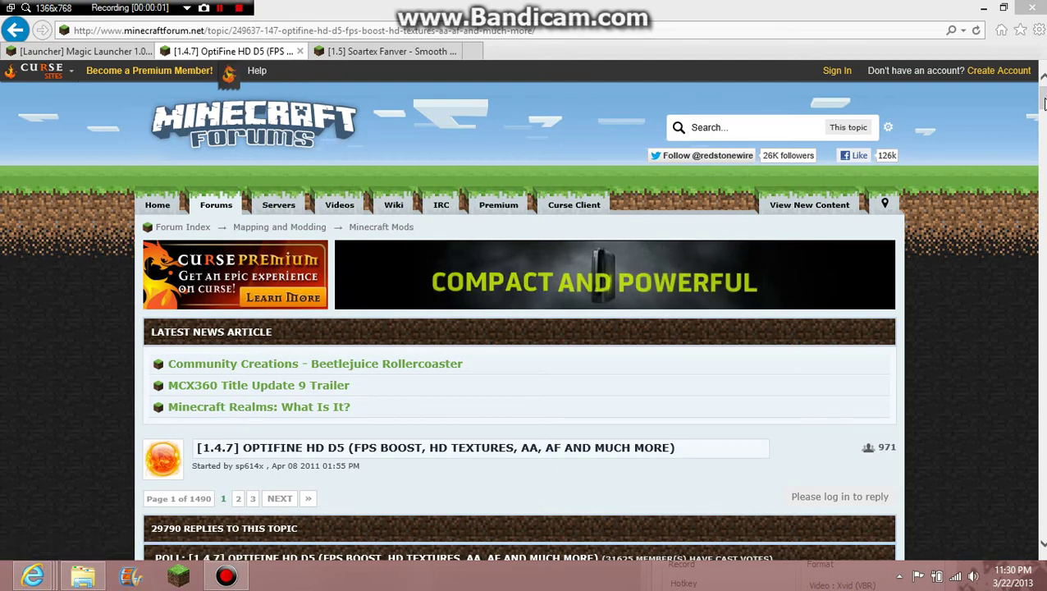
Download and save OptiFine_1.5.1_HD_U_A8.zip from the OptiFine A8 Ultra release link.
{"action": "left_click_drag", "start_coordinate": [1045, 102], "coordinate": [1042, 140]}
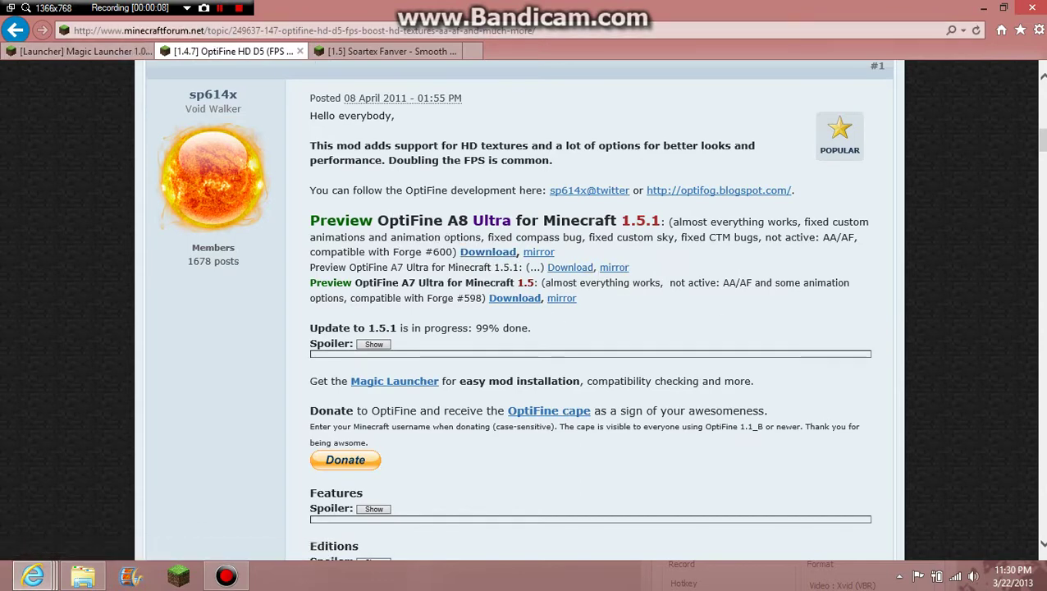
{"action": "mouse_move", "coordinate": [378, 220]}
{"action": "left_mouse_down"}
{"action": "mouse_move", "coordinate": [760, 238]}
{"action": "mouse_move", "coordinate": [858, 254]}
{"action": "left_mouse_up"}
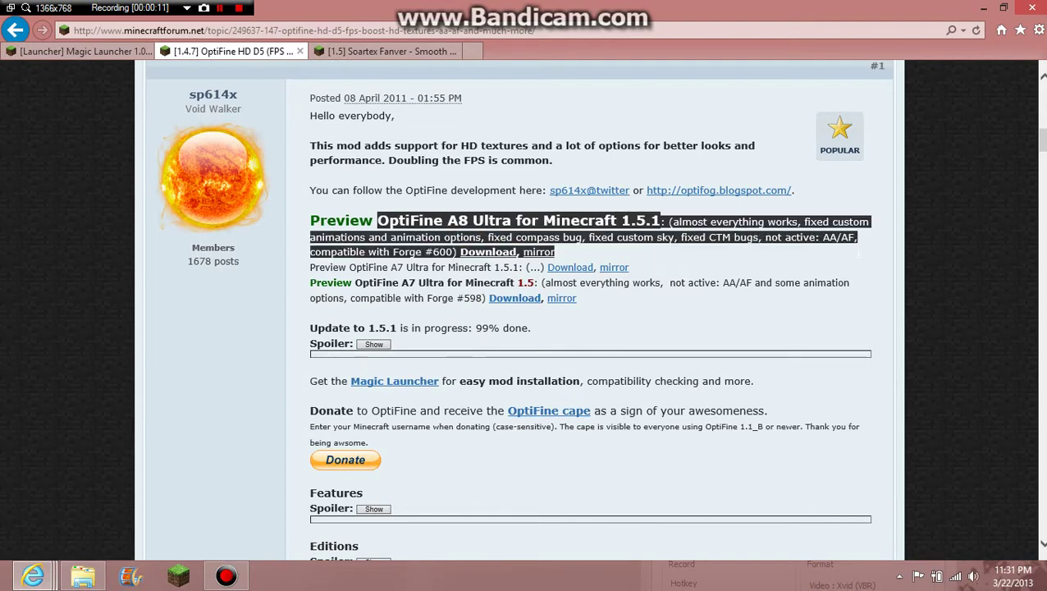
{"action": "left_click", "coordinate": [268, 292]}
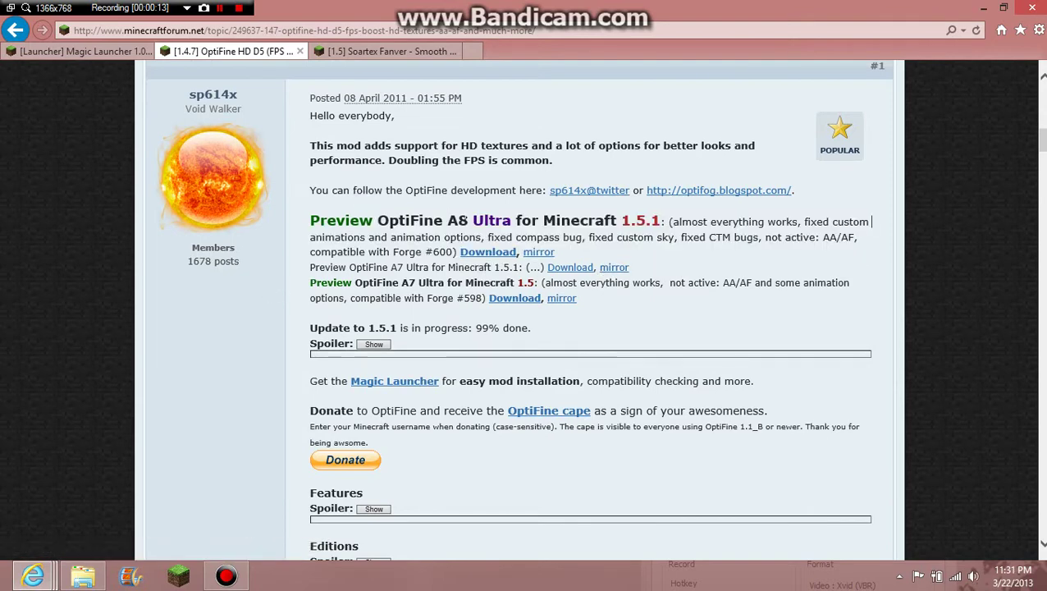
{"action": "left_click", "coordinate": [497, 253]}
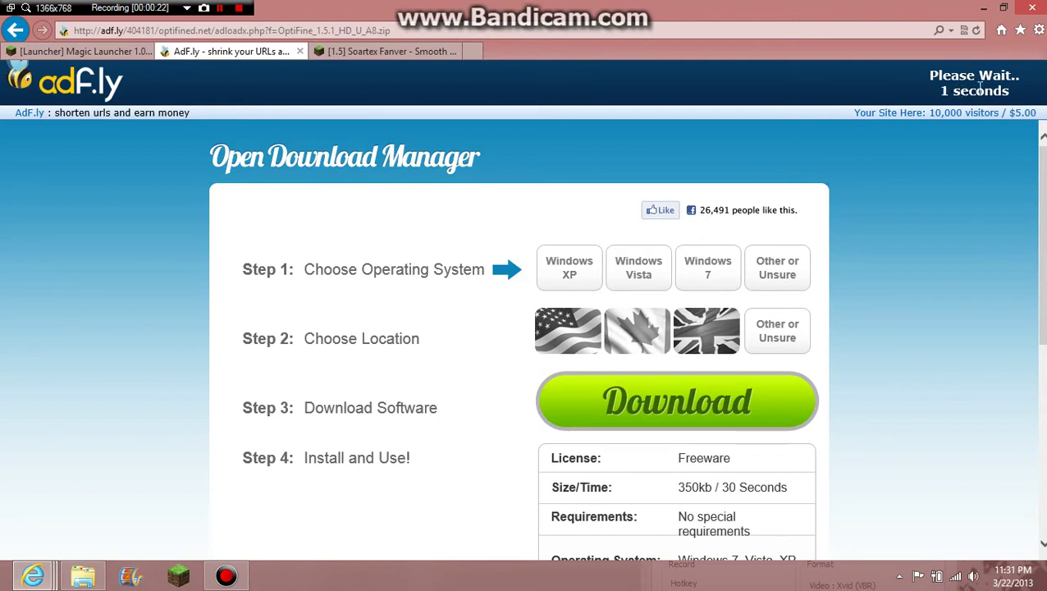
{"action": "left_click", "coordinate": [977, 86]}
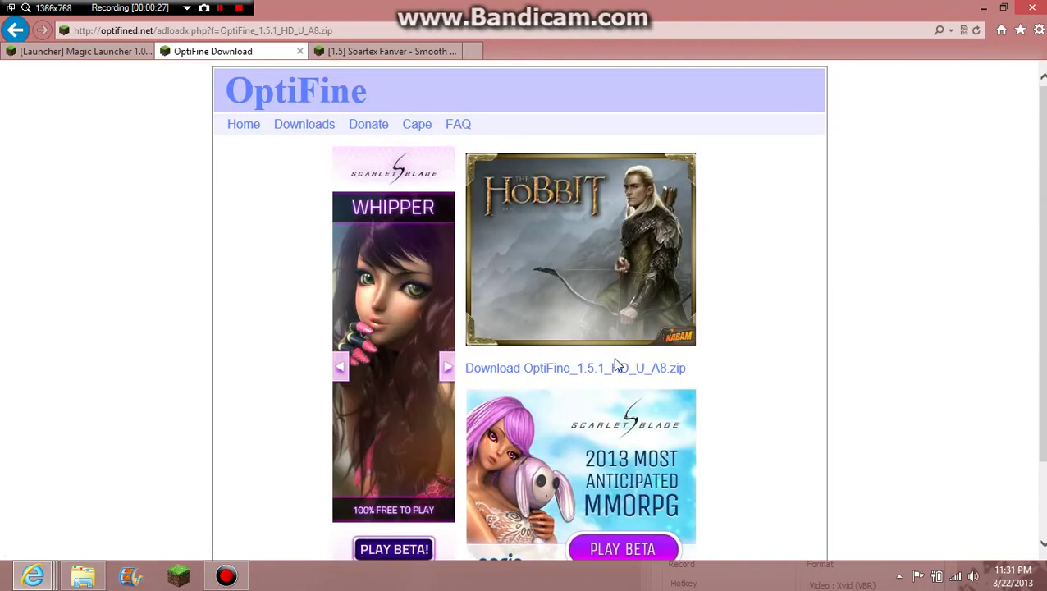
{"action": "left_click", "coordinate": [617, 374]}
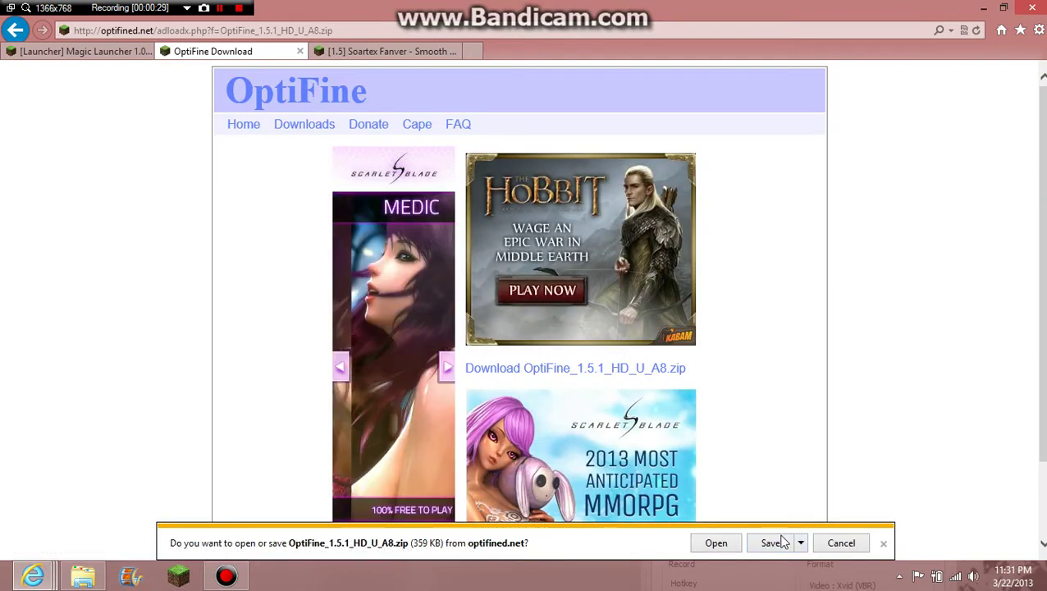
{"action": "left_click", "coordinate": [771, 542]}
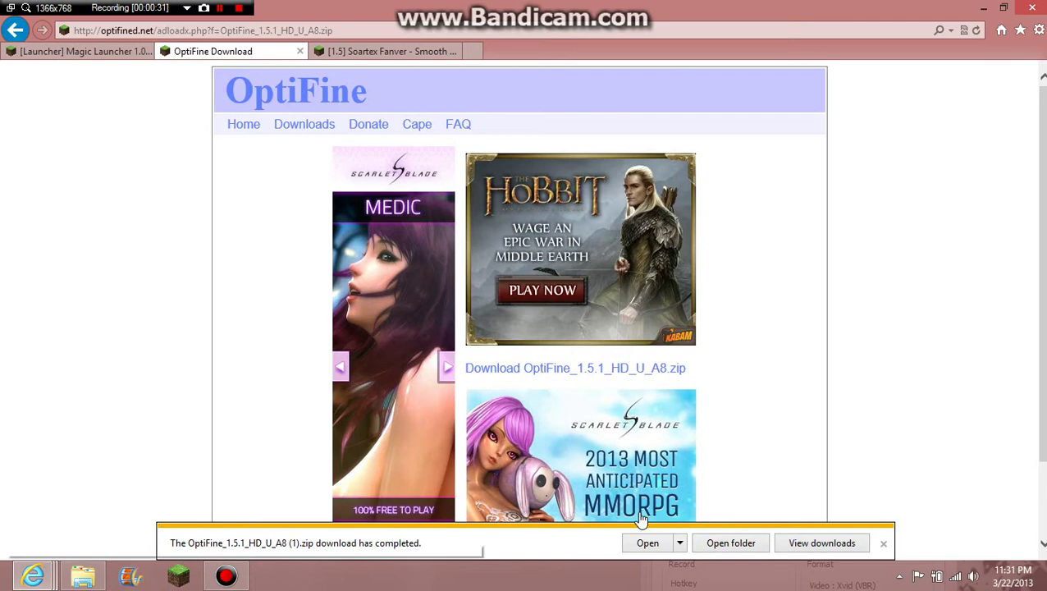
{"action": "left_click", "coordinate": [884, 543]}
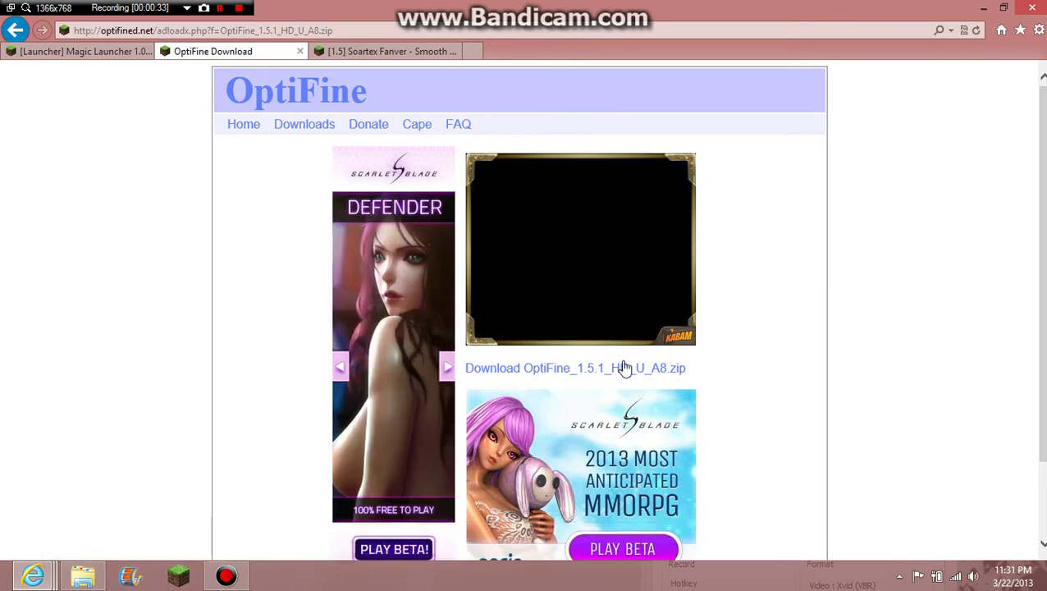
Close the OptiFine page and scroll the Magic Launcher forum topic to its download links.
{"action": "left_click", "coordinate": [301, 51]}
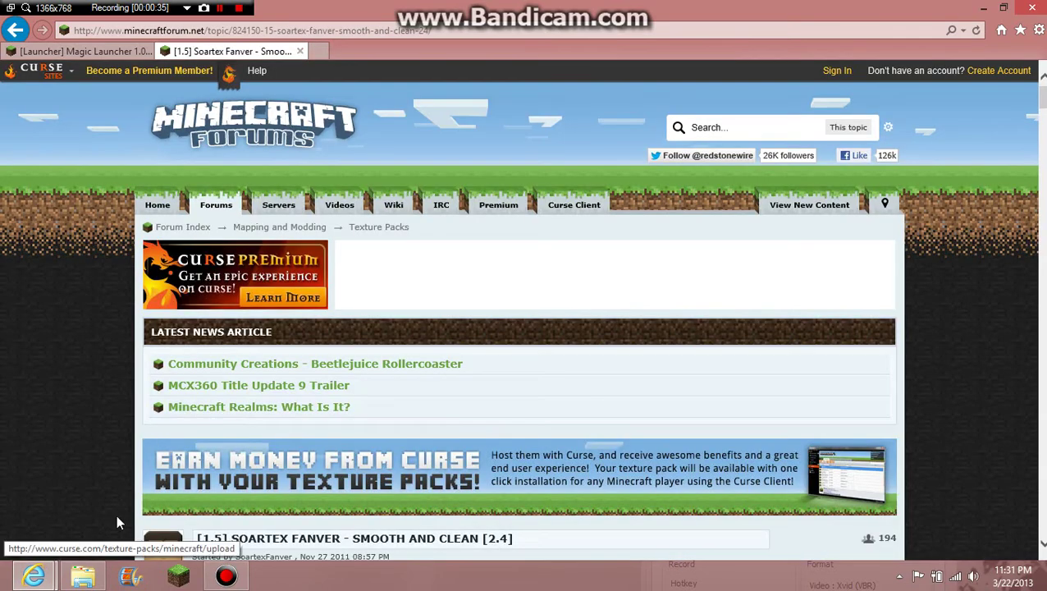
{"action": "left_click", "coordinate": [90, 51]}
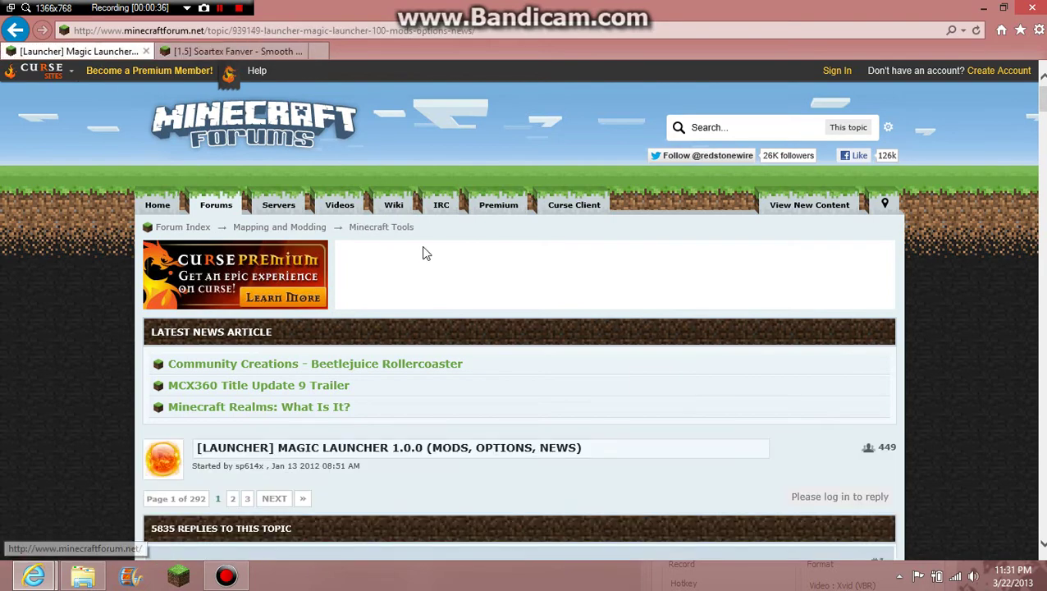
{"action": "scroll", "coordinate": [424, 269], "scroll_direction": "down", "scroll_amount": 3}
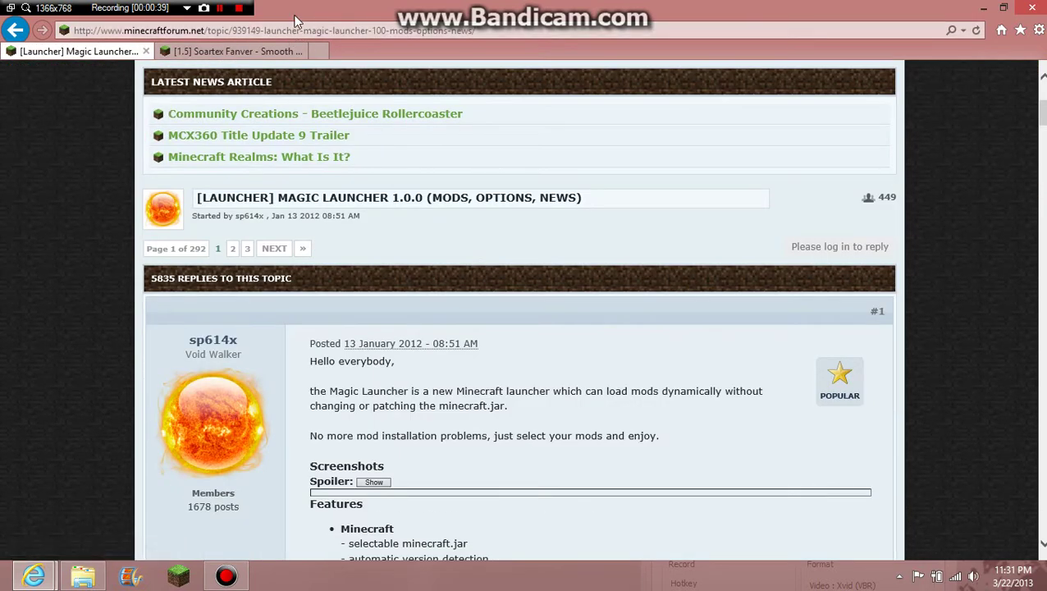
{"action": "scroll", "coordinate": [426, 244], "scroll_direction": "down", "scroll_amount": 3}
{"action": "scroll", "coordinate": [428, 246], "scroll_direction": "down", "scroll_amount": 7}
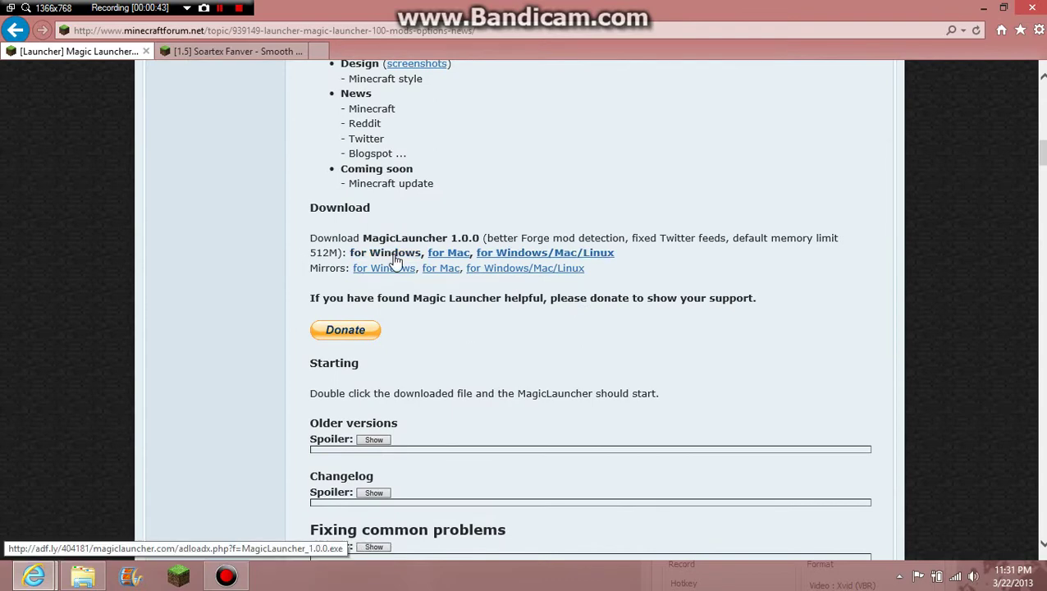
Download and save the Windows installer MagicLauncher_1.0.0.exe.
{"action": "left_click", "coordinate": [405, 256]}
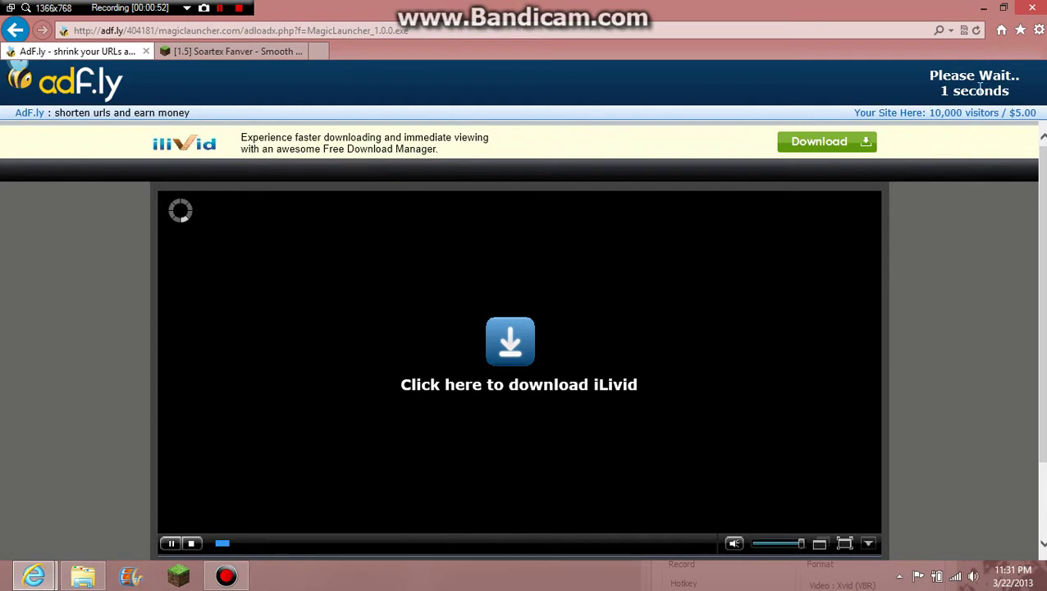
{"action": "left_click", "coordinate": [976, 84]}
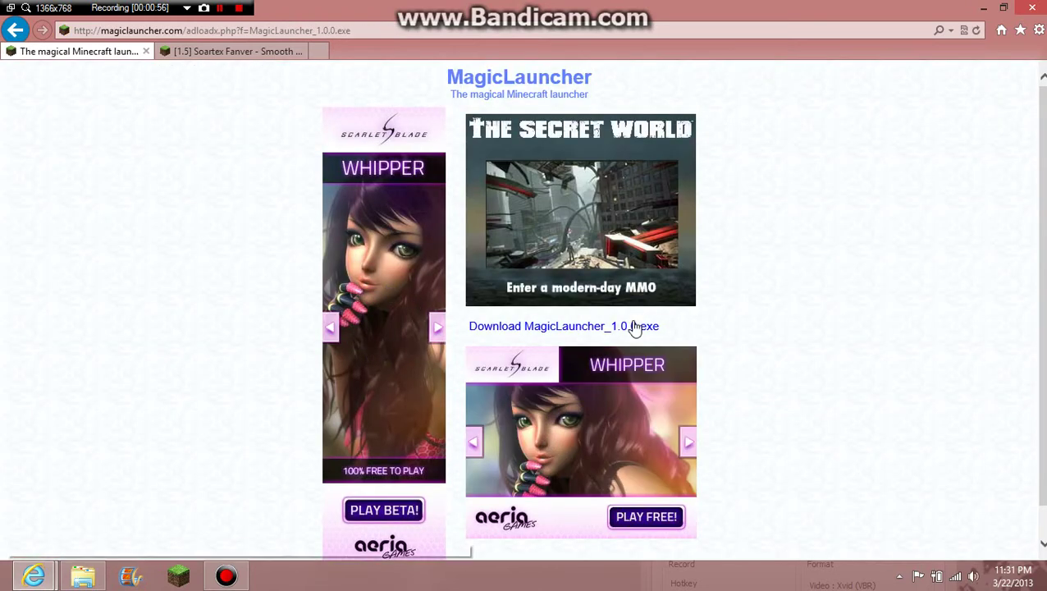
{"action": "left_click", "coordinate": [633, 328]}
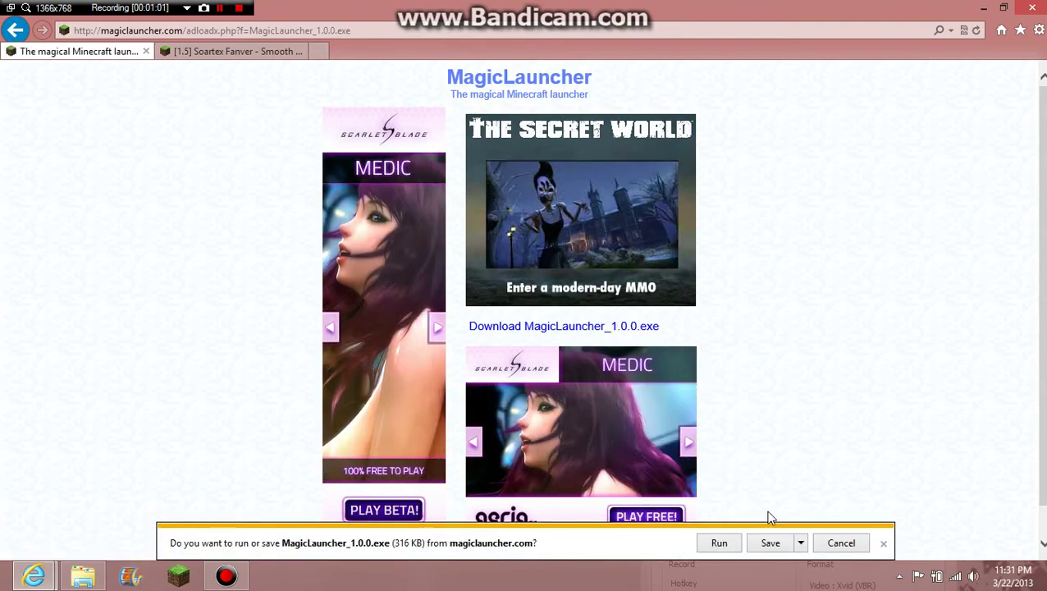
{"action": "left_click", "coordinate": [771, 543]}
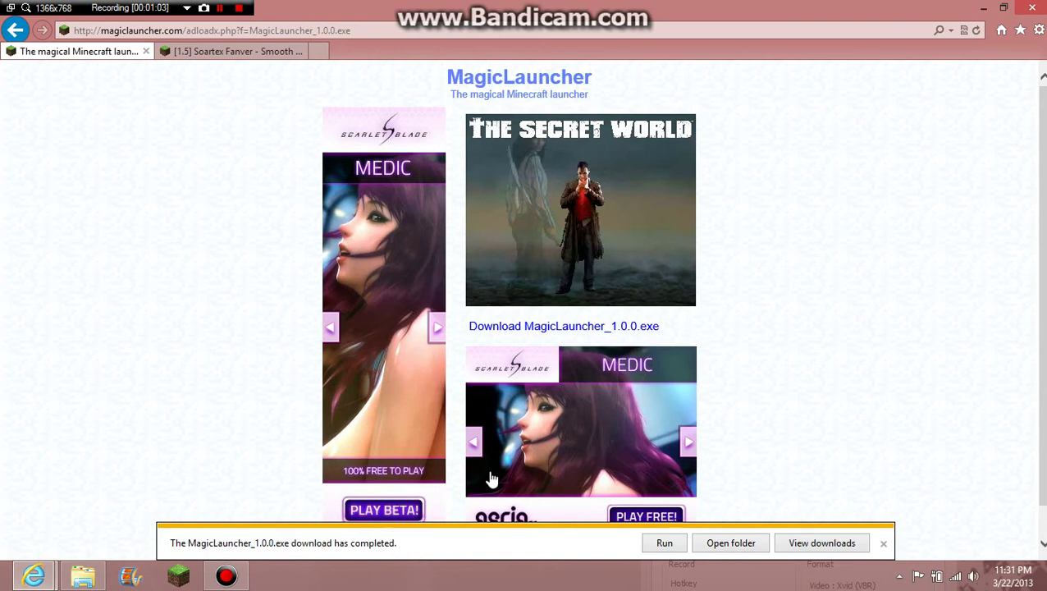
{"action": "left_click", "coordinate": [883, 543]}
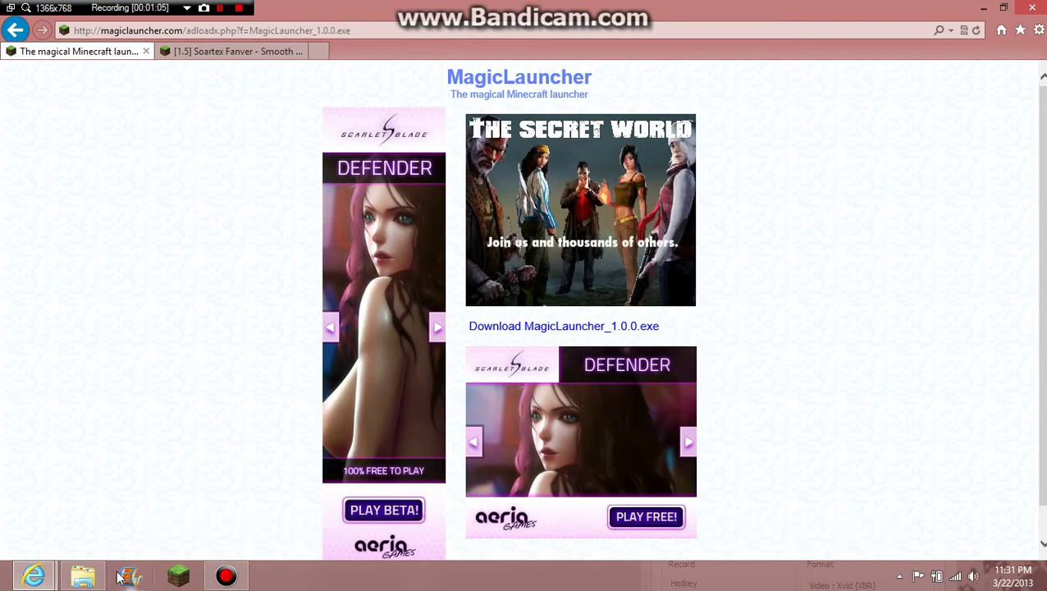
{"action": "mouse_move", "coordinate": [90, 576]}
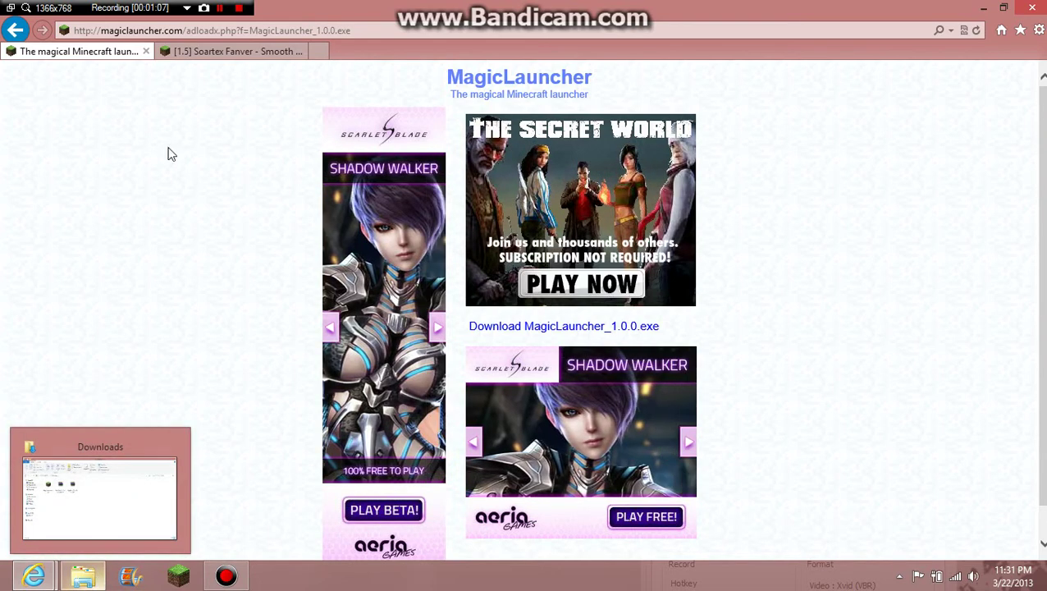
Close the Magic Launcher page and save Soartex_Fanver.zip from the Main Pack Download link.
{"action": "left_click", "coordinate": [146, 51]}
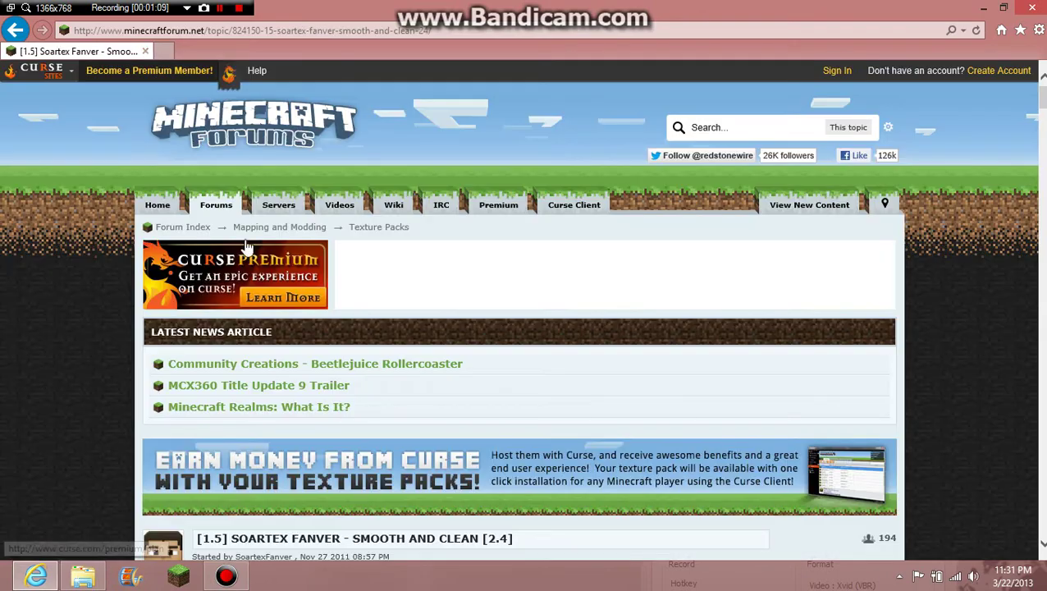
{"action": "scroll", "coordinate": [526, 234], "scroll_direction": "down", "scroll_amount": 5}
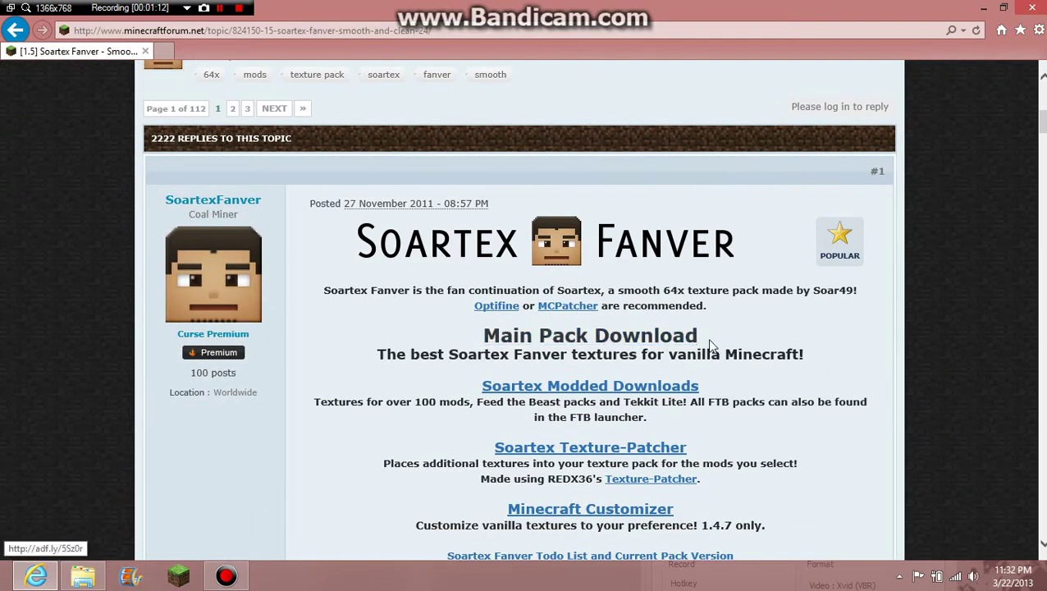
{"action": "left_click", "coordinate": [648, 340]}
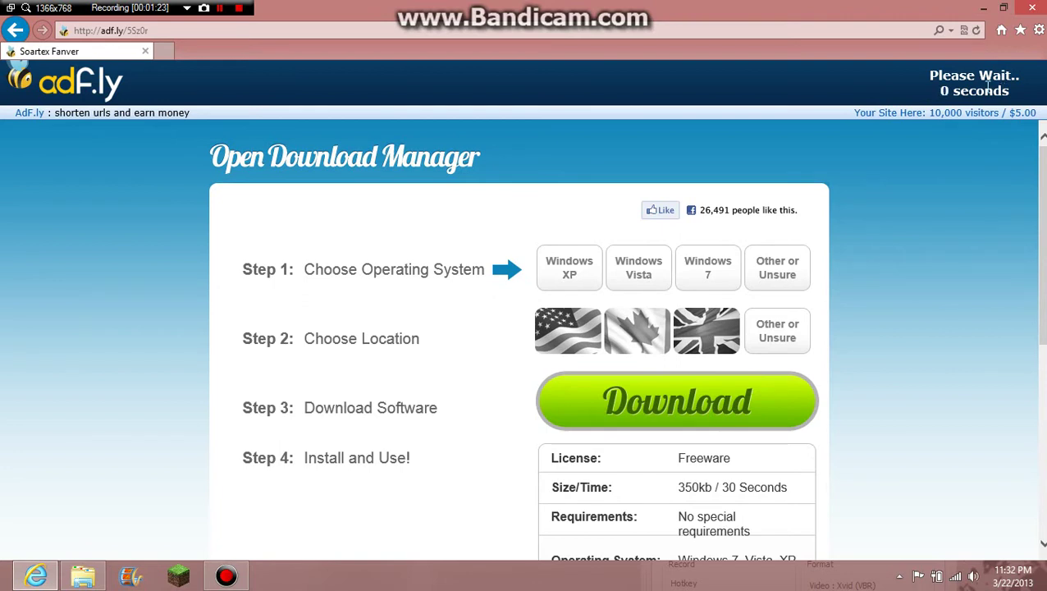
{"action": "left_click", "coordinate": [981, 83]}
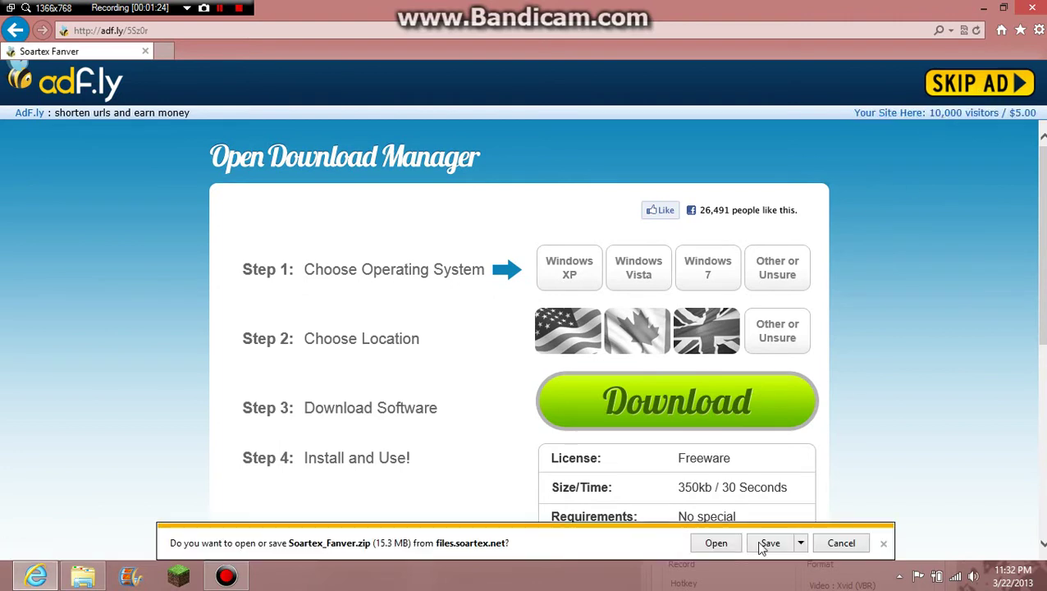
{"action": "left_click", "coordinate": [768, 543]}
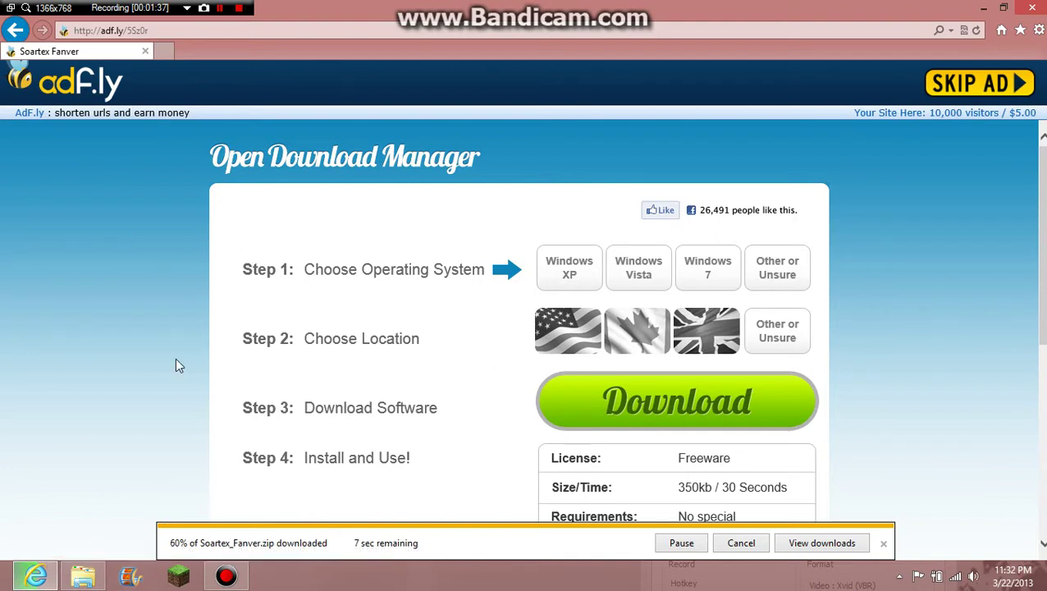
Delete the duplicate OptiFine_1.5.1_HD_U_A8 zip from Downloads and confirm Soartex_Fanver.zip finished.
{"action": "left_click", "coordinate": [96, 581]}
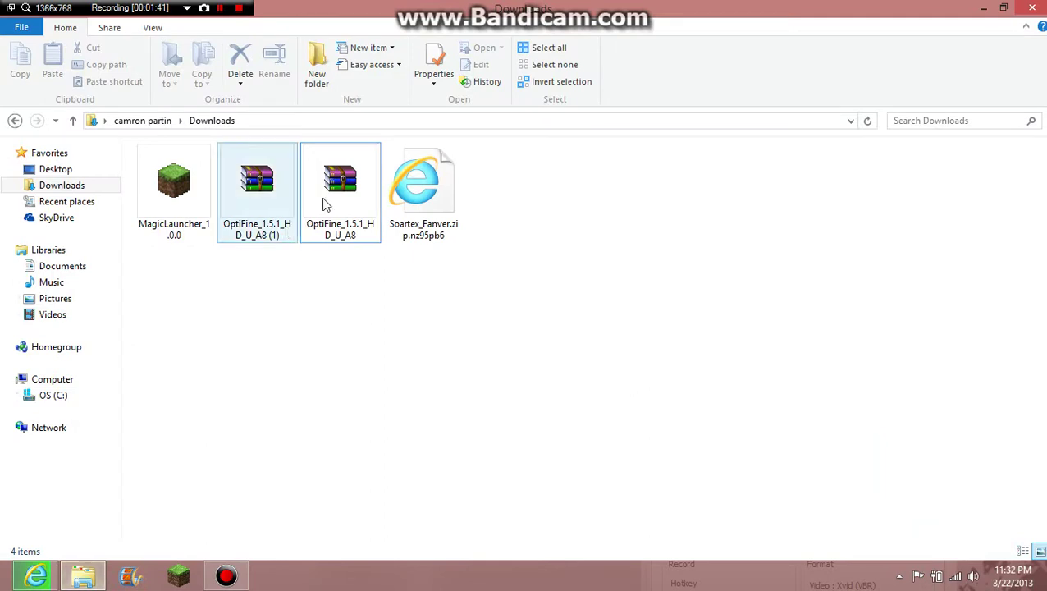
{"action": "left_click", "coordinate": [343, 197]}
{"action": "right_click", "coordinate": [348, 205]}
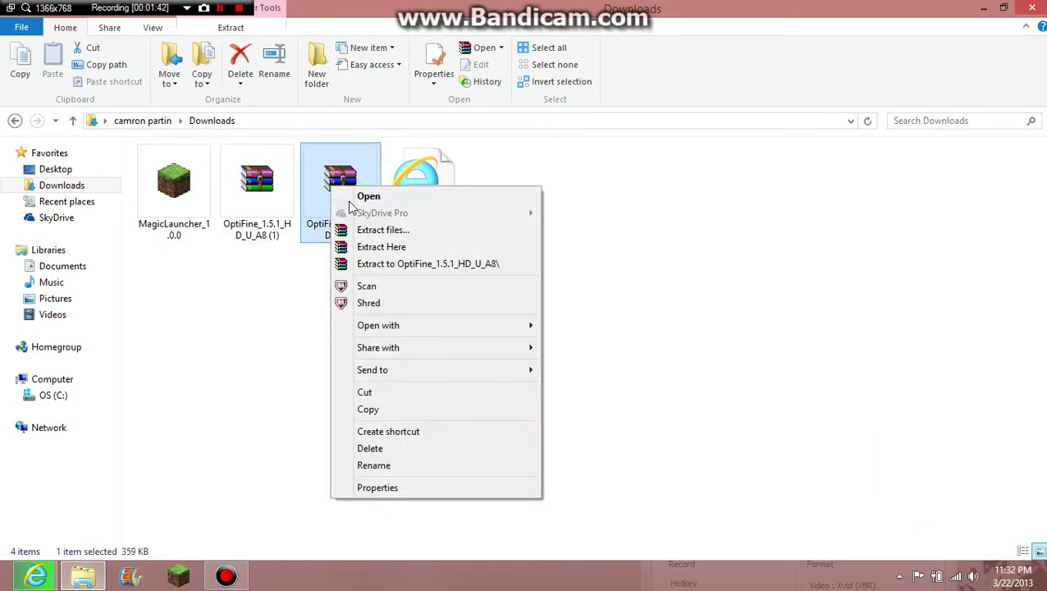
{"action": "left_click", "coordinate": [369, 449]}
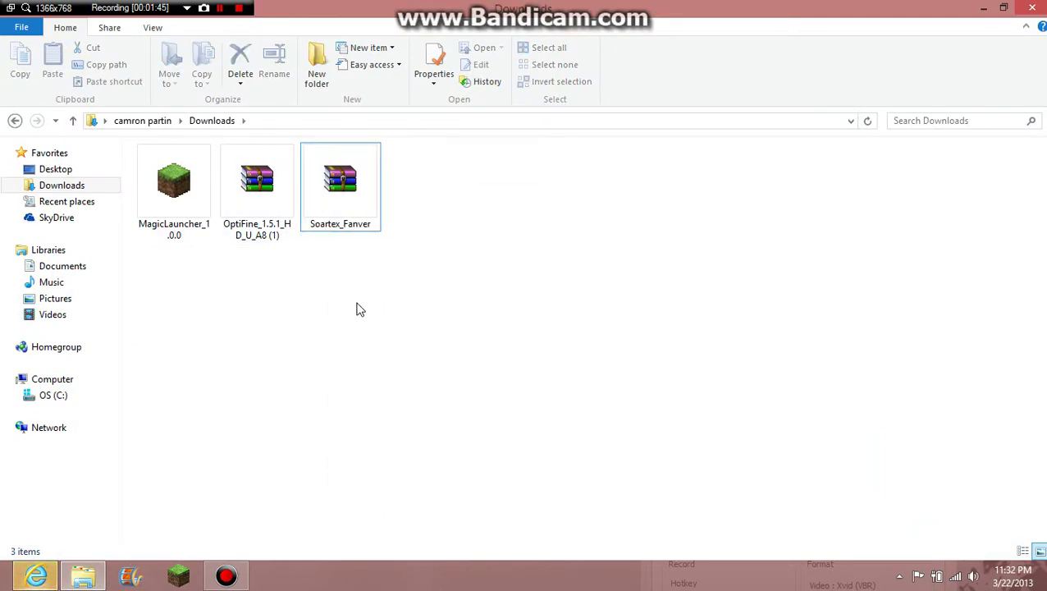
{"action": "left_click", "coordinate": [36, 576]}
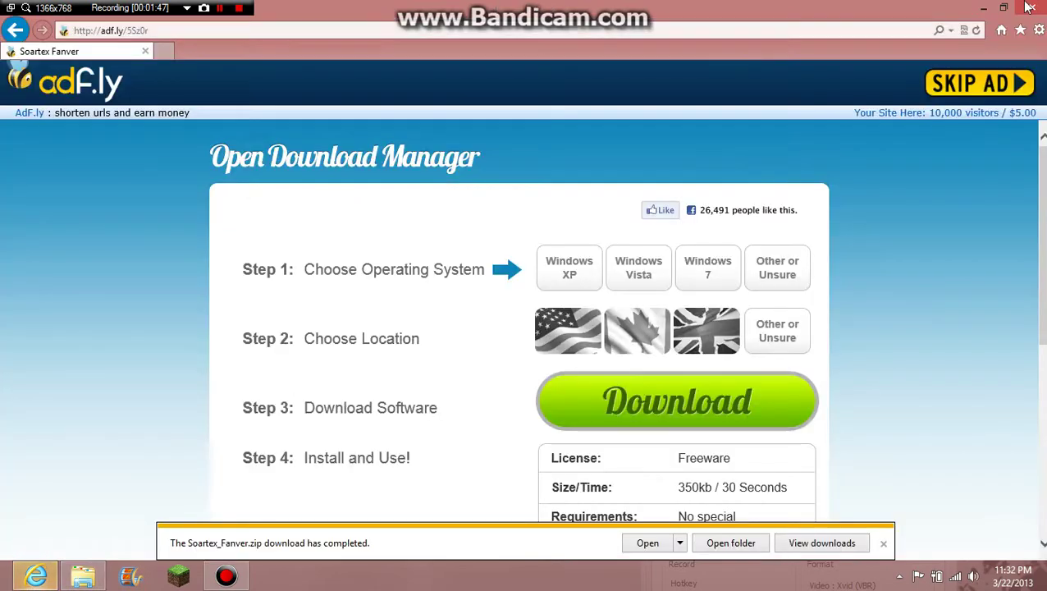
{"action": "left_click", "coordinate": [996, 7]}
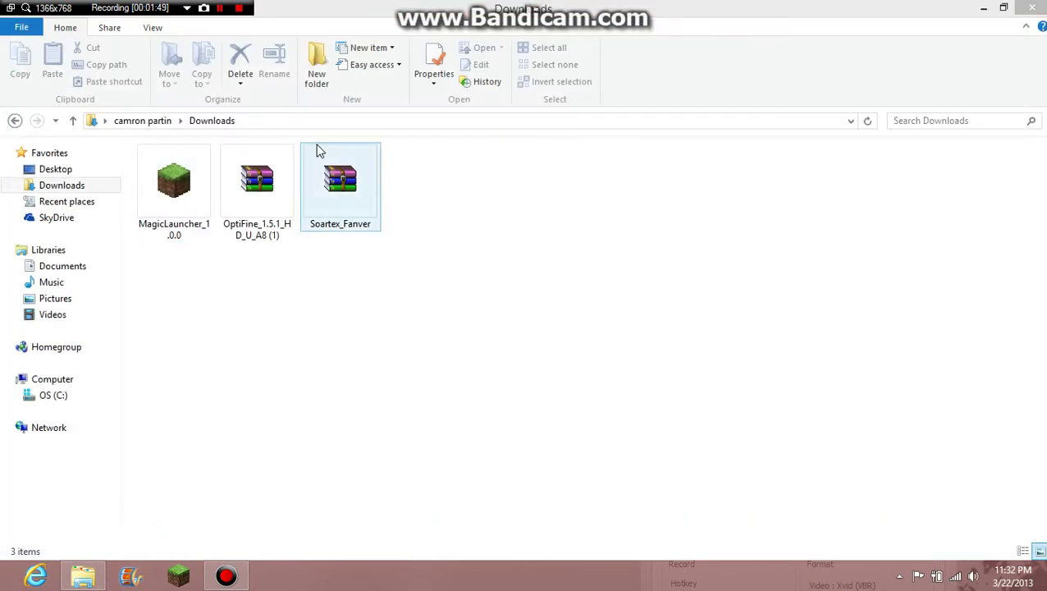
{"action": "double_click", "coordinate": [195, 190]}
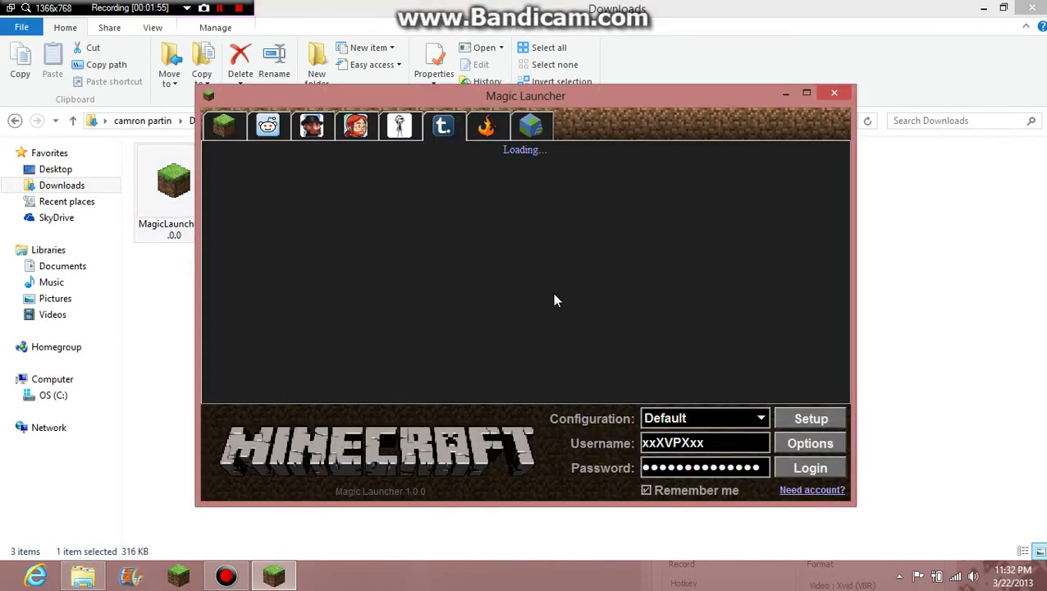
{"action": "left_click", "coordinate": [816, 442]}
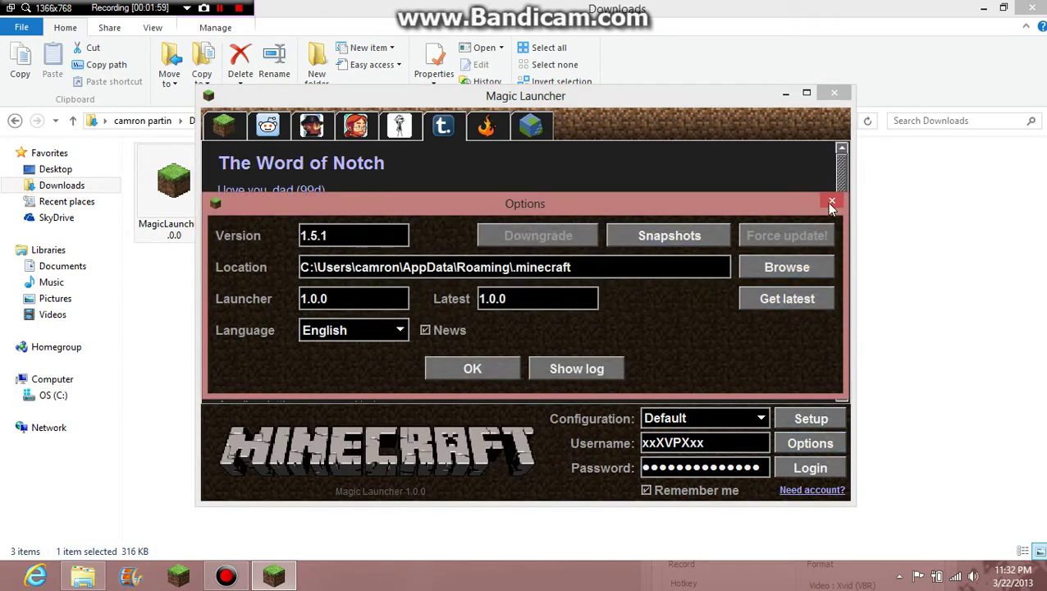
{"action": "left_click", "coordinate": [831, 202]}
{"action": "left_click", "coordinate": [810, 418]}
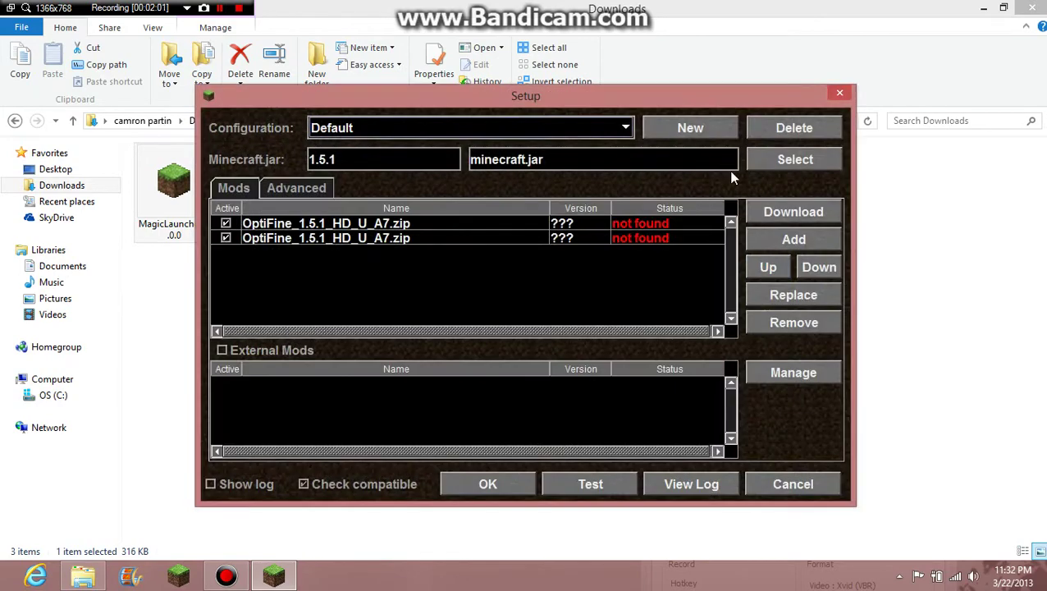
{"action": "mouse_move", "coordinate": [607, 97]}
{"action": "left_mouse_down"}
{"action": "mouse_move", "coordinate": [528, 64]}
{"action": "mouse_move", "coordinate": [523, 83]}
{"action": "mouse_move", "coordinate": [521, 61]}
{"action": "left_mouse_up"}
{"action": "left_click", "coordinate": [834, 88]}
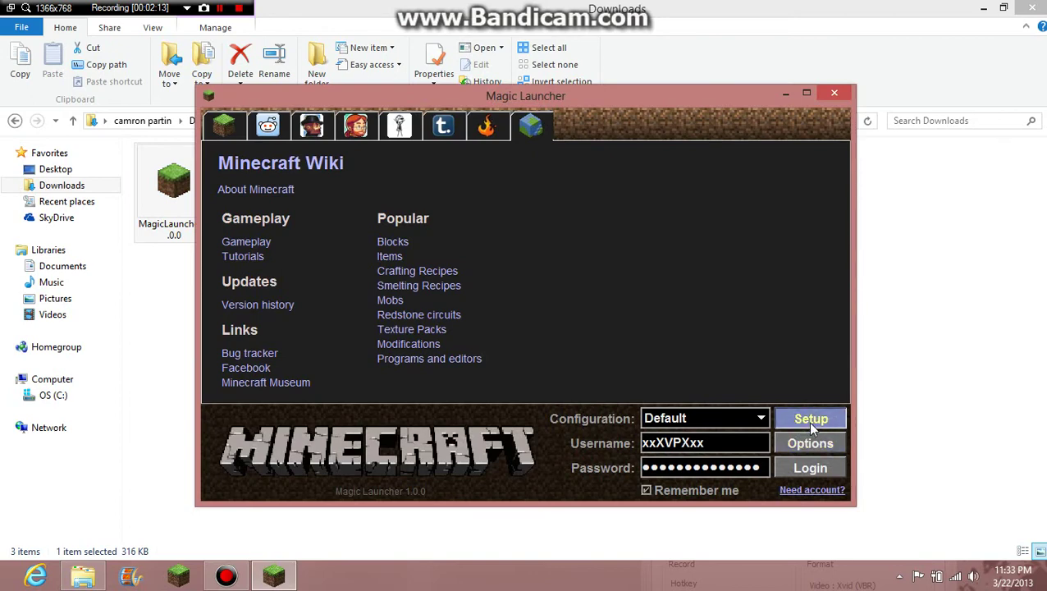
Remove both missing OptiFine A7 mod entries from the launcher setup.
{"action": "left_click", "coordinate": [810, 423]}
{"action": "left_click", "coordinate": [379, 227]}
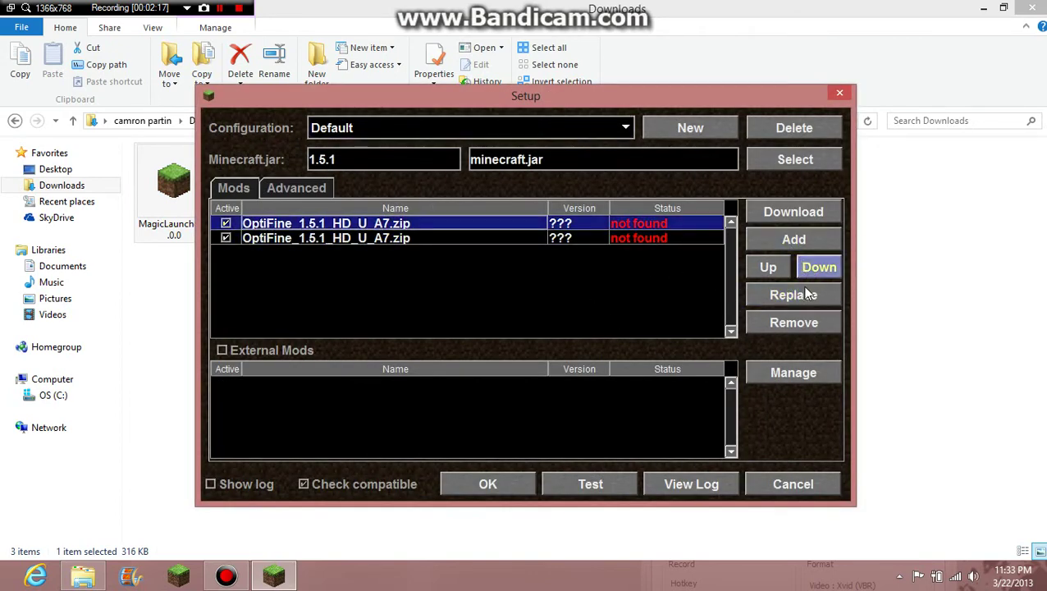
{"action": "left_click", "coordinate": [808, 324]}
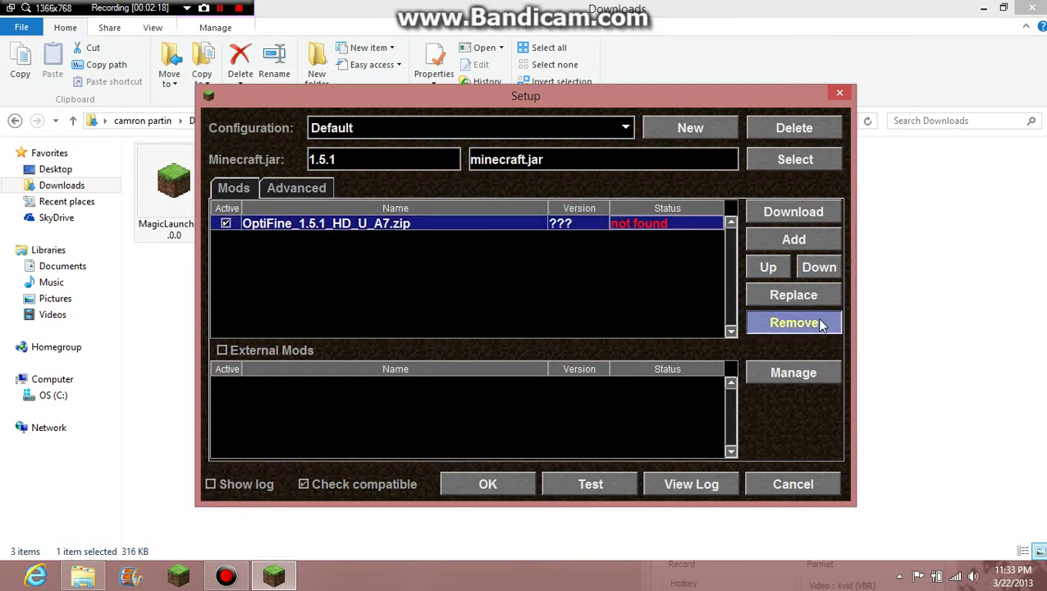
{"action": "left_click", "coordinate": [783, 322]}
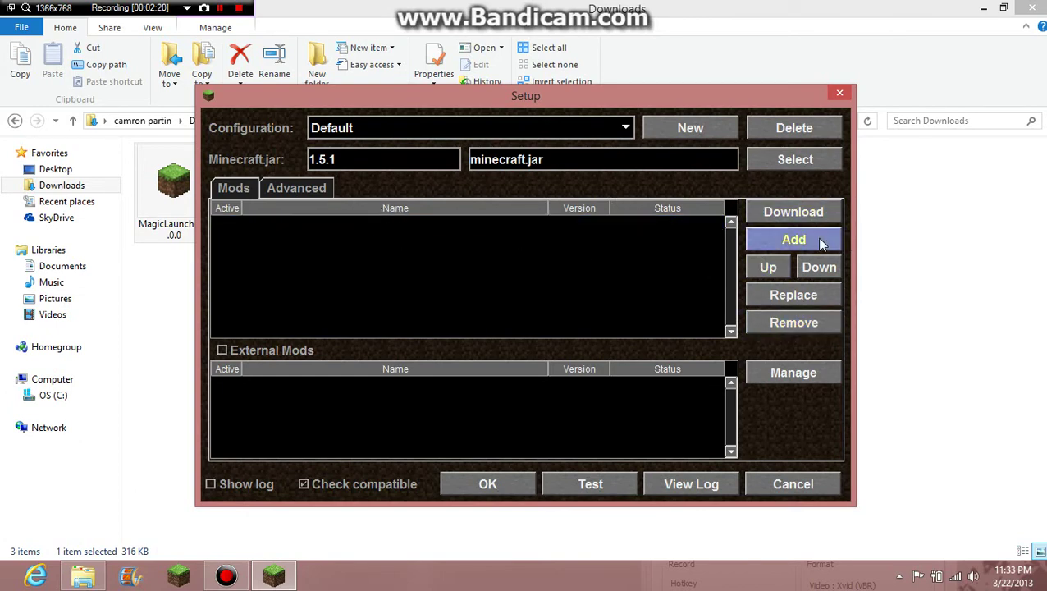
Add OptiFine_1.5.1_HD_U_A8 (1).zip from Downloads as a mod and save the setup.
{"action": "left_click", "coordinate": [794, 238]}
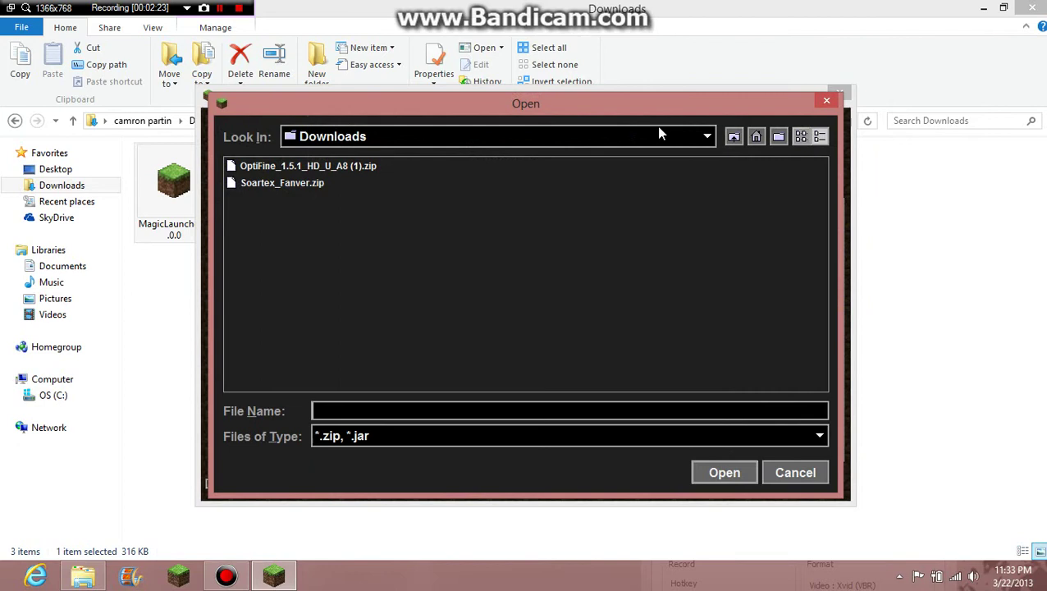
{"action": "left_click", "coordinate": [659, 130]}
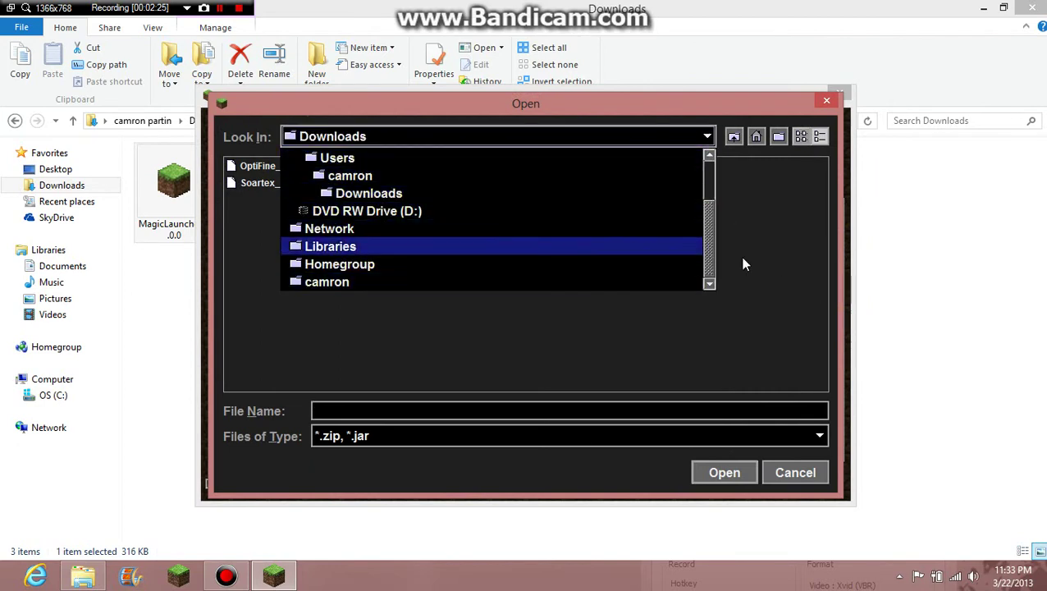
{"action": "left_click", "coordinate": [744, 264]}
{"action": "left_click", "coordinate": [706, 135]}
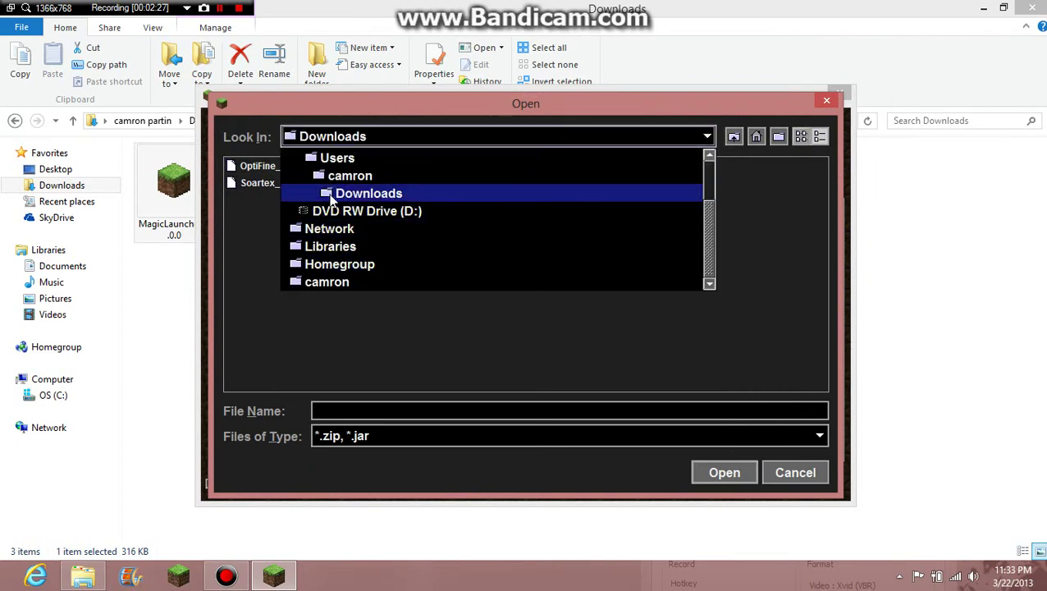
{"action": "left_click", "coordinate": [430, 196]}
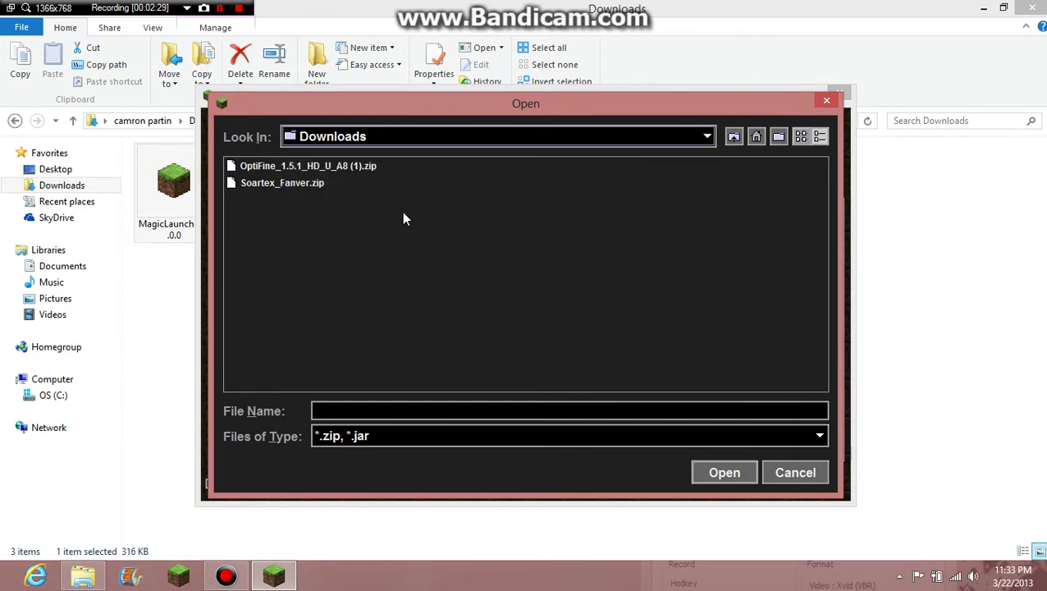
{"action": "left_click", "coordinate": [331, 167]}
{"action": "left_click", "coordinate": [715, 476]}
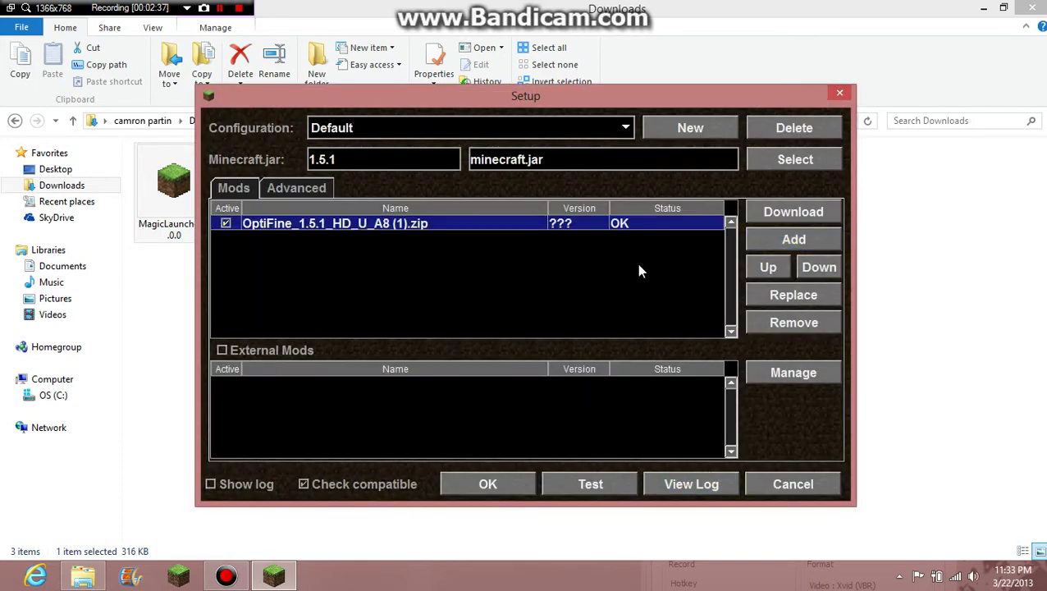
{"action": "left_click", "coordinate": [483, 493]}
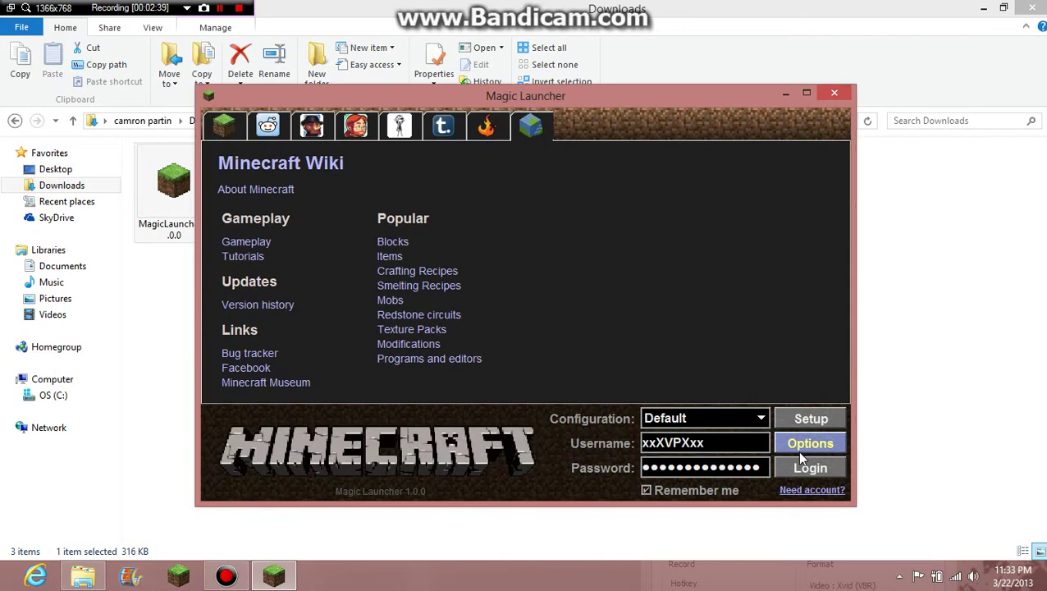
Launch Minecraft, then force-close it when it freezes on the Soartex Fanver splash.
{"action": "left_click", "coordinate": [811, 474]}
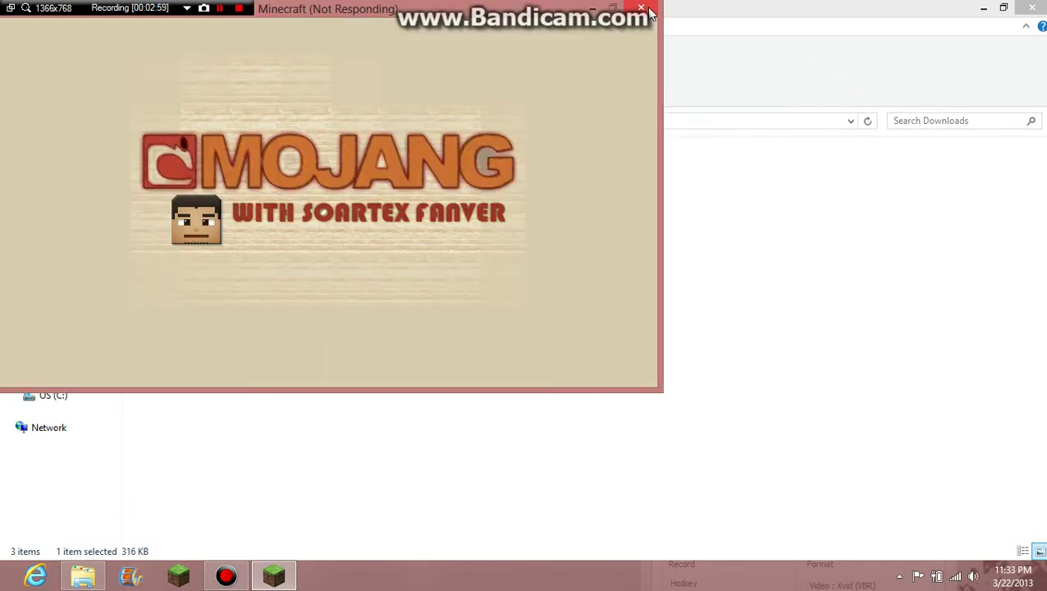
{"action": "mouse_move", "coordinate": [412, 9]}
{"action": "left_mouse_down"}
{"action": "mouse_move", "coordinate": [558, 105]}
{"action": "mouse_move", "coordinate": [493, 98]}
{"action": "mouse_move", "coordinate": [566, 50]}
{"action": "mouse_move", "coordinate": [742, 122]}
{"action": "mouse_move", "coordinate": [718, 153]}
{"action": "mouse_move", "coordinate": [697, 109]}
{"action": "left_mouse_up"}
{"action": "left_click", "coordinate": [548, 278]}
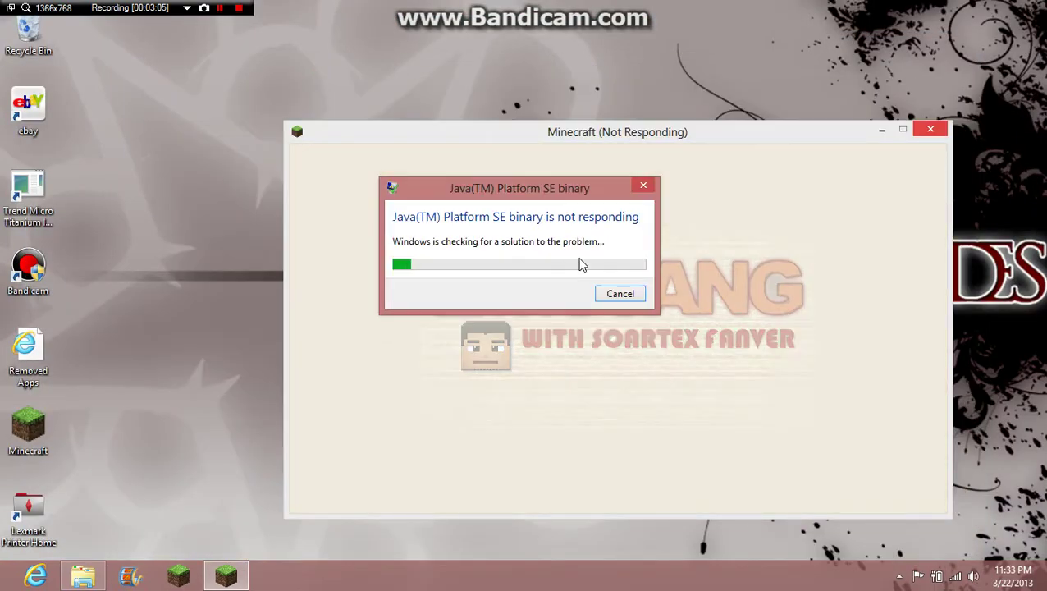
{"action": "left_click", "coordinate": [620, 293]}
{"action": "left_click", "coordinate": [927, 134]}
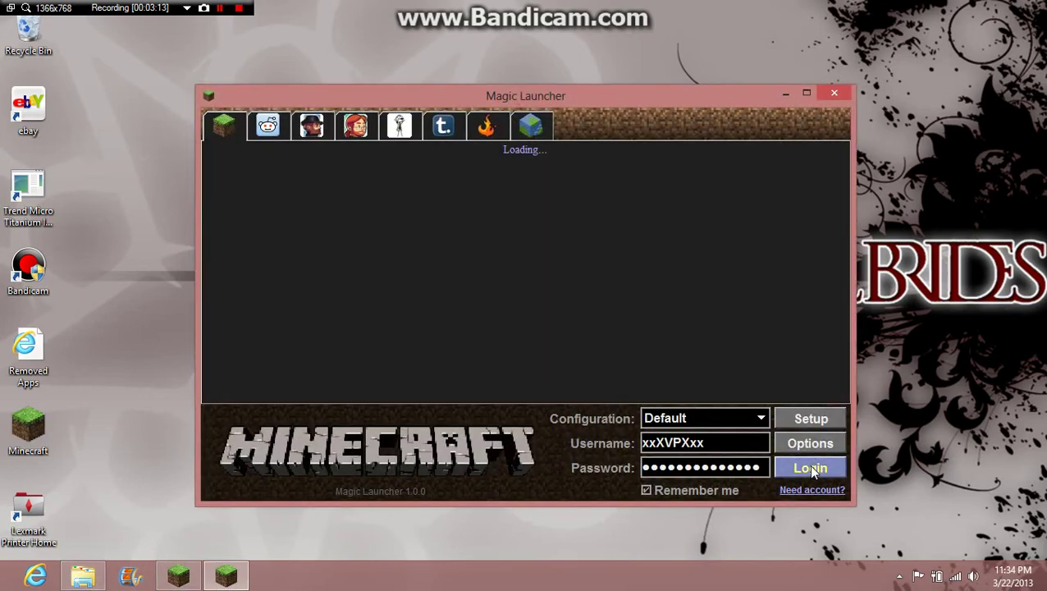
Relaunch Minecraft from Magic Launcher and center the game window at its title menu.
{"action": "left_click", "coordinate": [814, 466]}
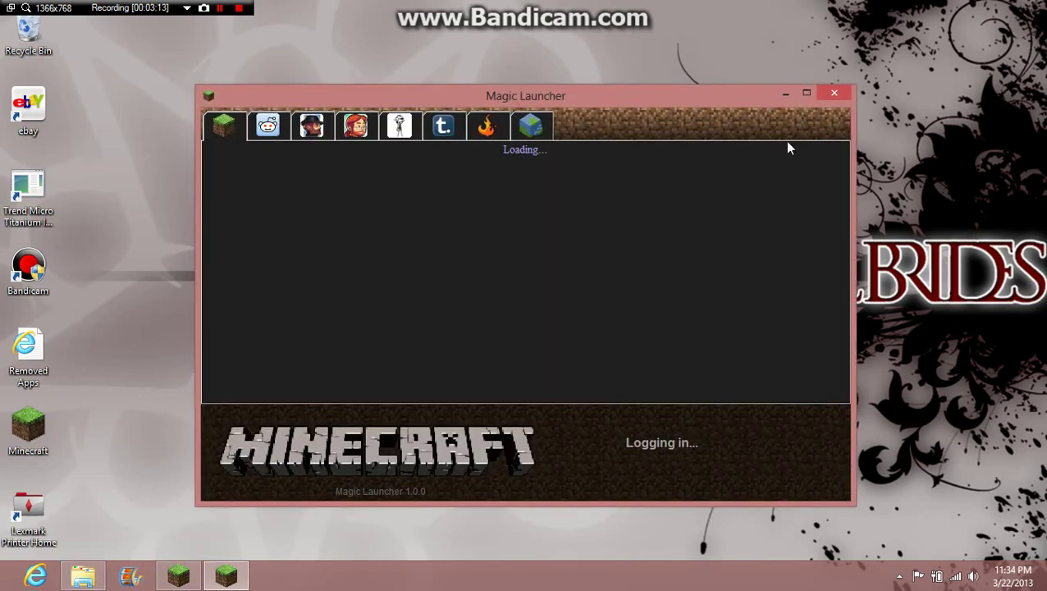
{"action": "left_click", "coordinate": [806, 93]}
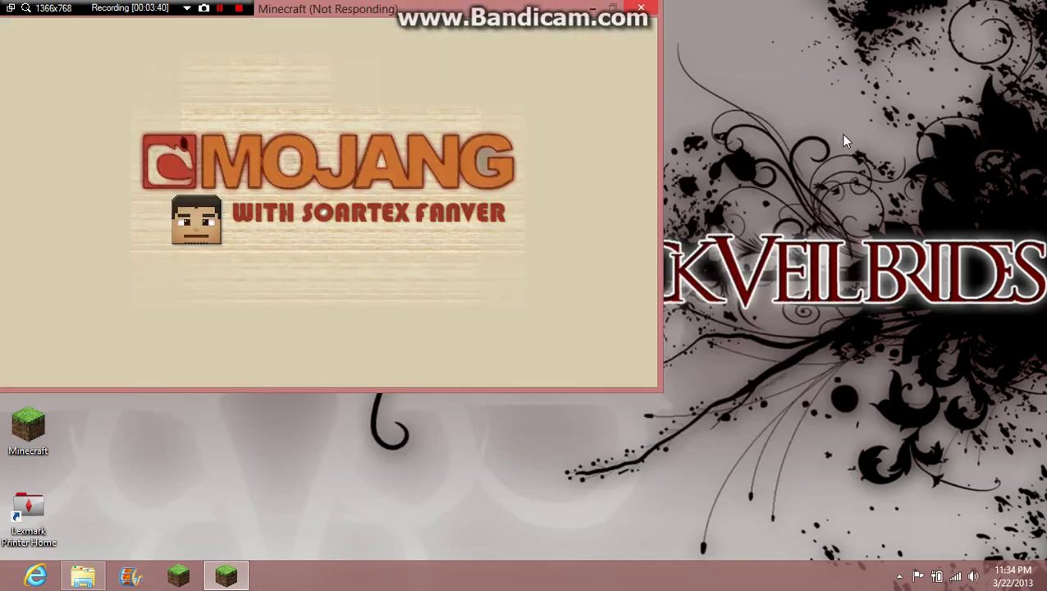
{"action": "mouse_move", "coordinate": [490, 8]}
{"action": "left_mouse_down"}
{"action": "mouse_move", "coordinate": [573, 150]}
{"action": "mouse_move", "coordinate": [684, 112]}
{"action": "mouse_move", "coordinate": [696, 129]}
{"action": "mouse_move", "coordinate": [707, 78]}
{"action": "mouse_move", "coordinate": [669, 122]}
{"action": "mouse_move", "coordinate": [687, 87]}
{"action": "mouse_move", "coordinate": [689, 129]}
{"action": "mouse_move", "coordinate": [699, 84]}
{"action": "mouse_move", "coordinate": [668, 103]}
{"action": "left_mouse_up"}
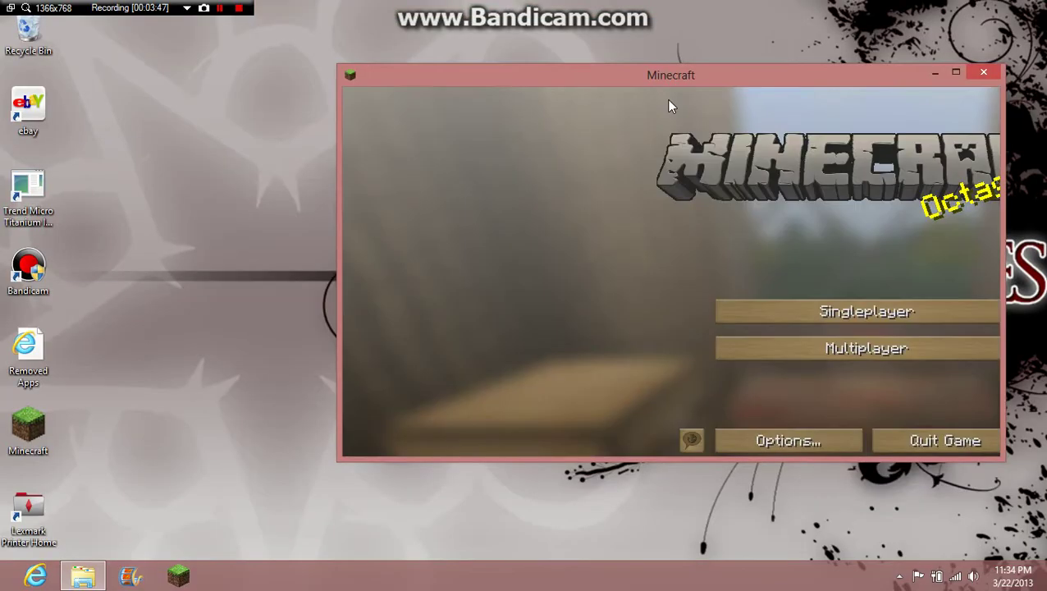
Maximize Minecraft and join my server from the multiplayer list.
{"action": "left_click", "coordinate": [952, 72]}
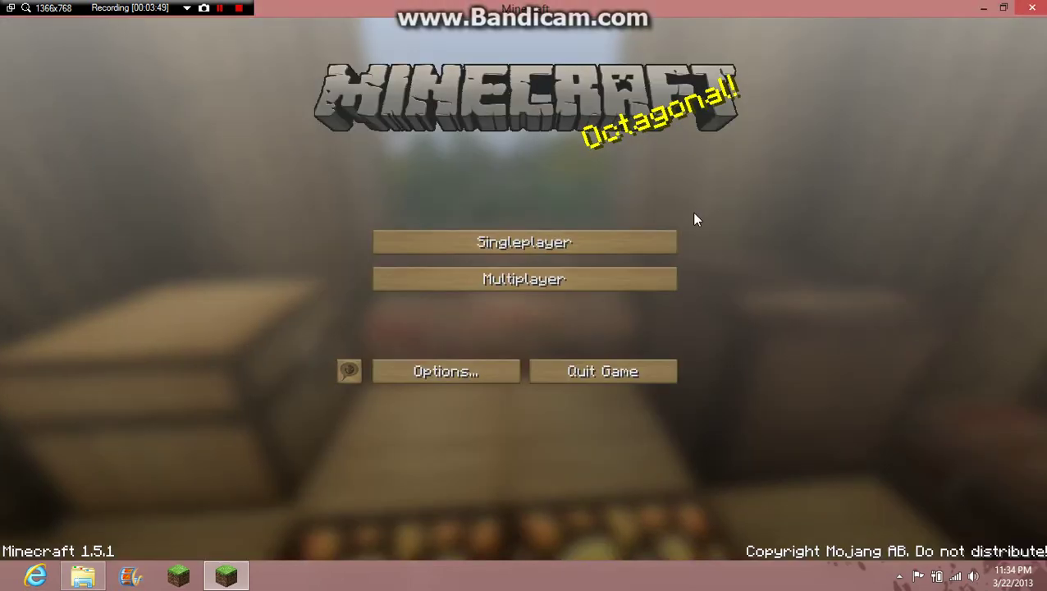
{"action": "left_click", "coordinate": [607, 278]}
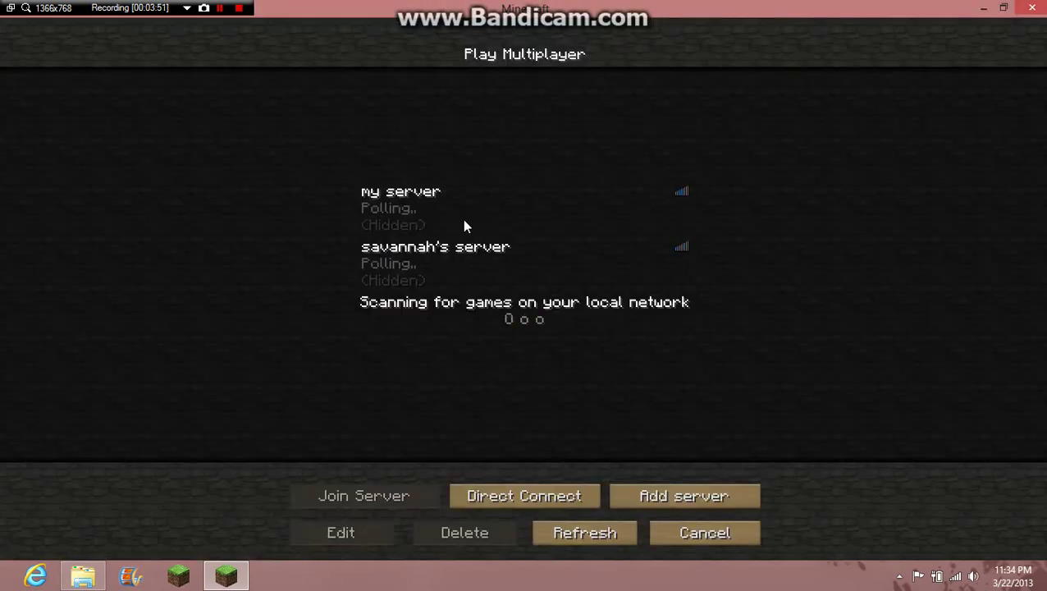
{"action": "left_click", "coordinate": [391, 208]}
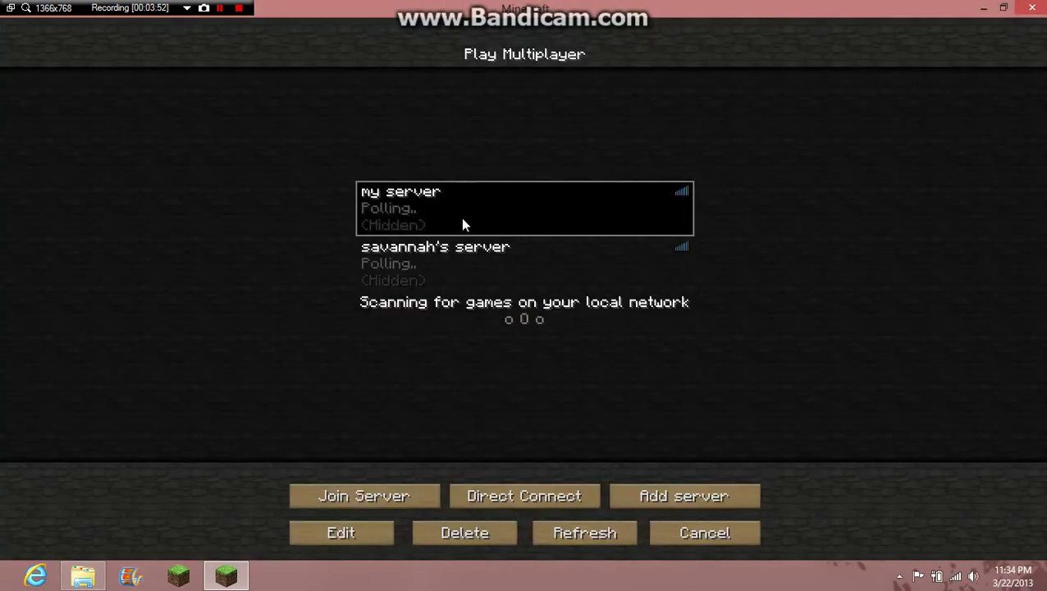
{"action": "double_click", "coordinate": [679, 267]}
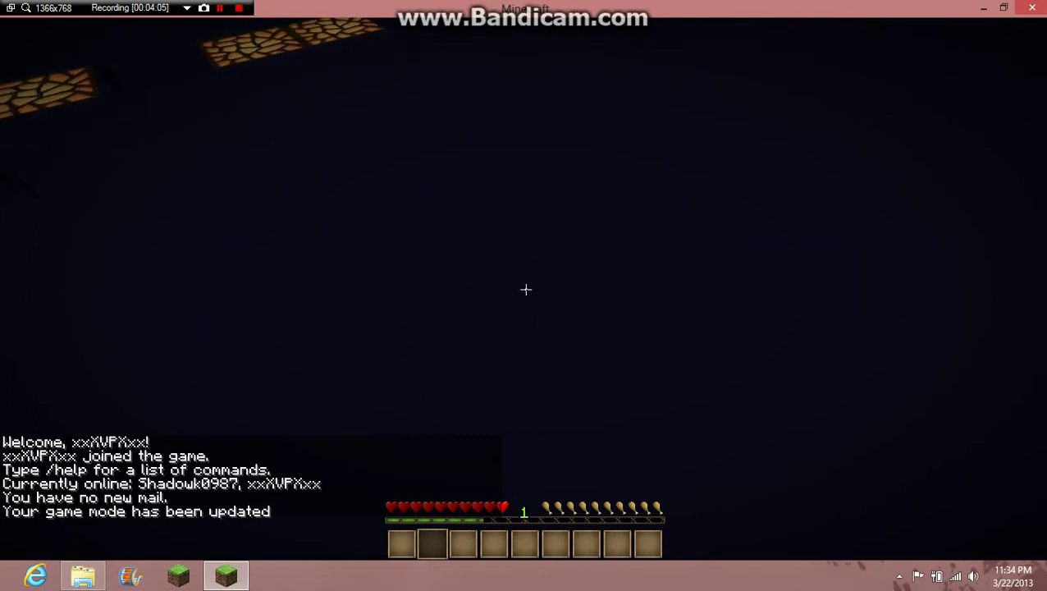
Check the Texture Packs list for faithful 32 and Soartex_Fanver, then open the texture pack folder.
{"action": "key", "text": "Escape"}
{"action": "left_click", "coordinate": [475, 290]}
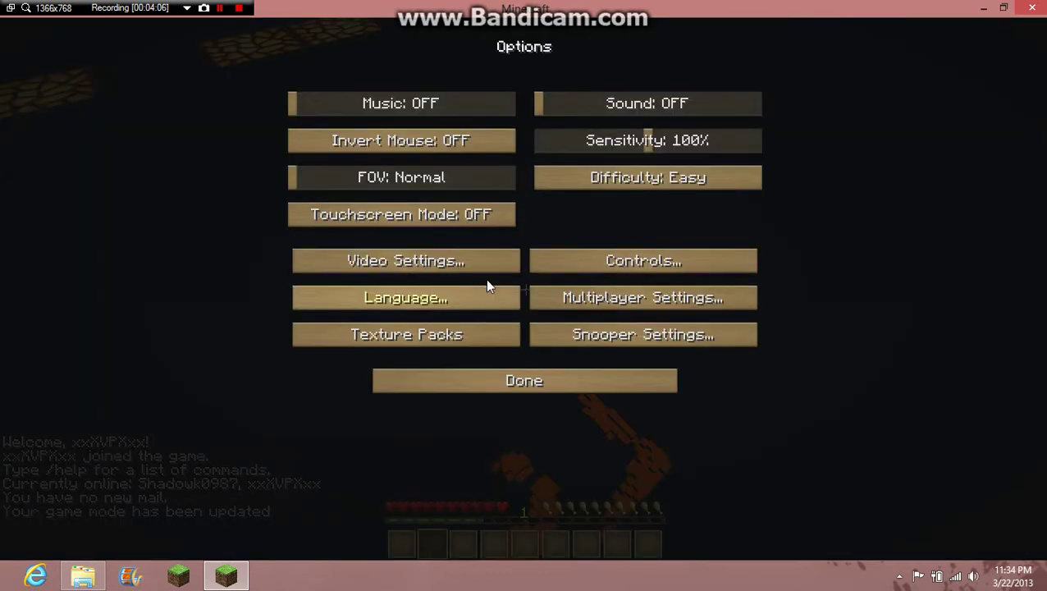
{"action": "left_click", "coordinate": [427, 335]}
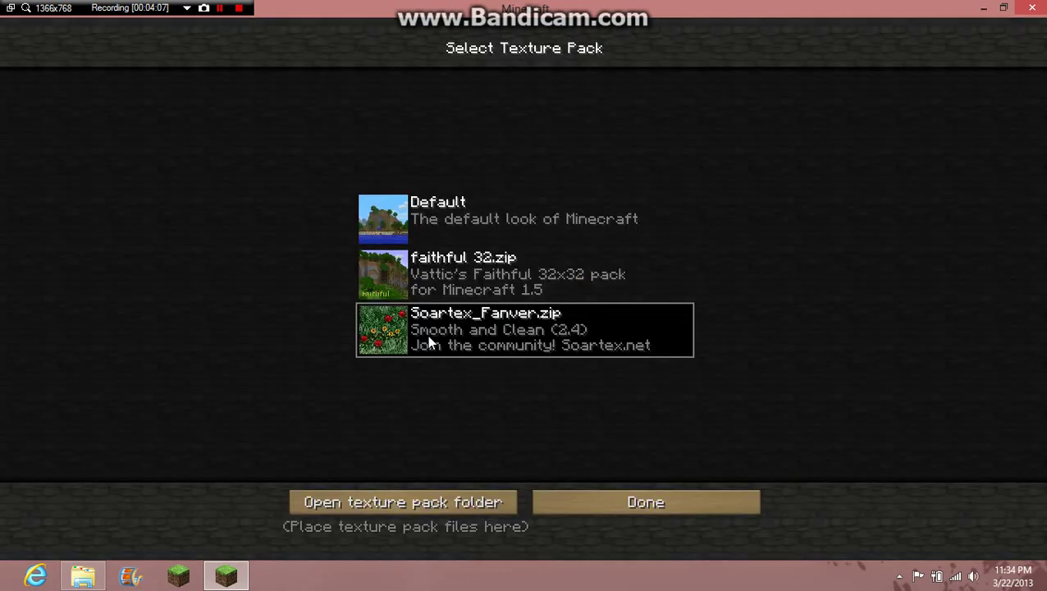
{"action": "left_click", "coordinate": [431, 497]}
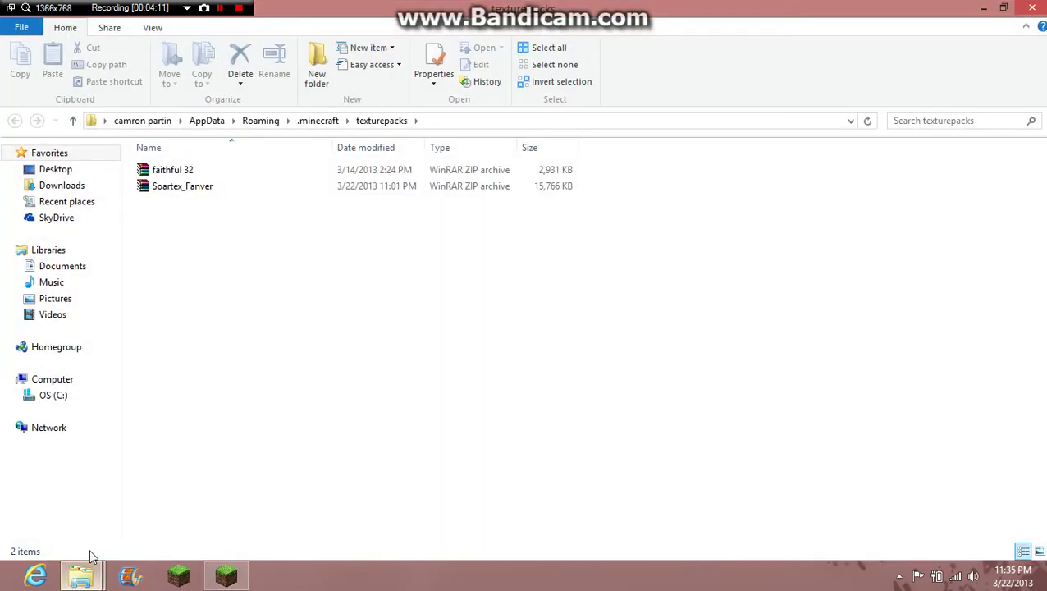
Arrange the Downloads window beside the texturepacks folder window.
{"action": "mouse_move", "coordinate": [681, 12]}
{"action": "left_mouse_down"}
{"action": "mouse_move", "coordinate": [696, 60]}
{"action": "mouse_move", "coordinate": [667, 88]}
{"action": "mouse_move", "coordinate": [712, 50]}
{"action": "left_mouse_up"}
{"action": "left_click", "coordinate": [1032, 9]}
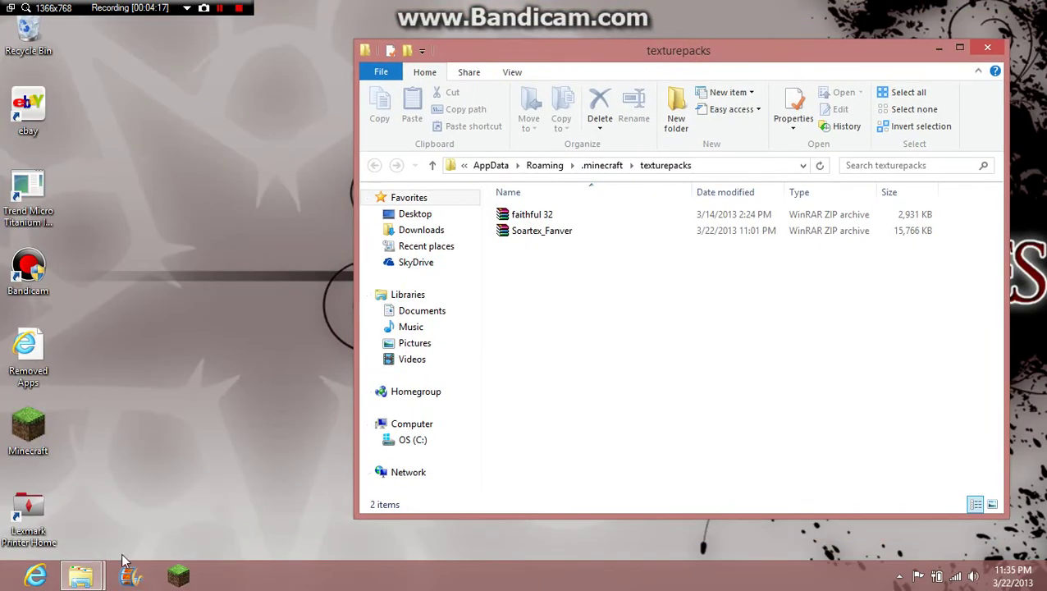
{"action": "right_click", "coordinate": [97, 576]}
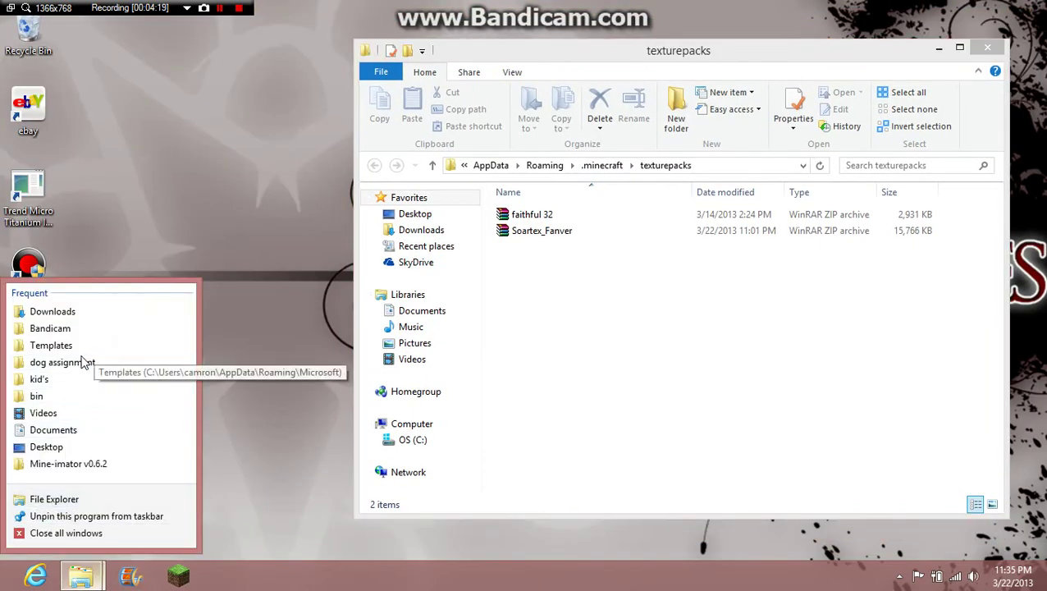
{"action": "left_click", "coordinate": [85, 578]}
{"action": "mouse_move", "coordinate": [85, 579]}
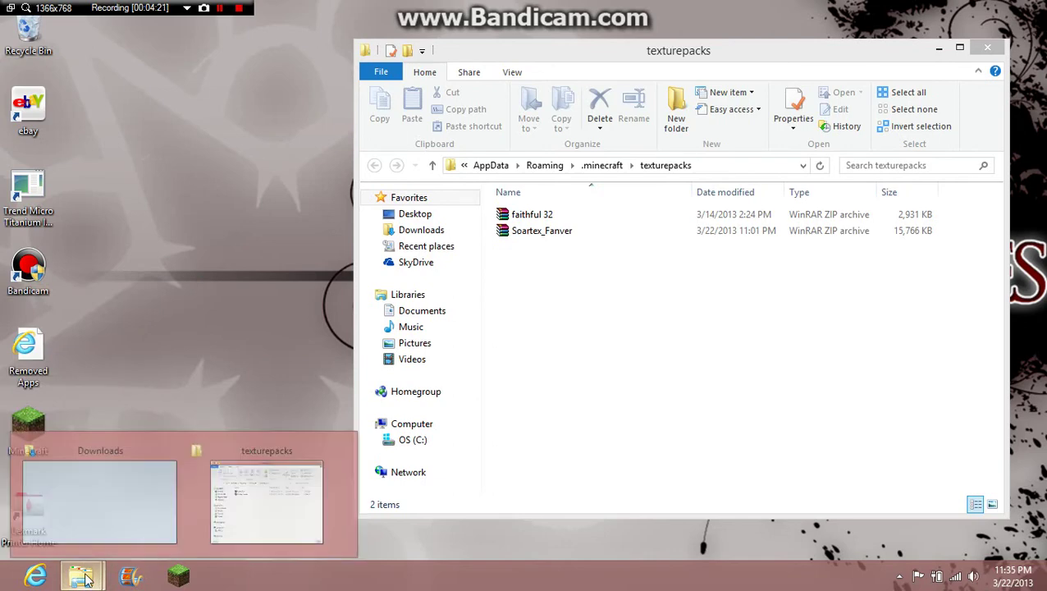
{"action": "left_click", "coordinate": [126, 500]}
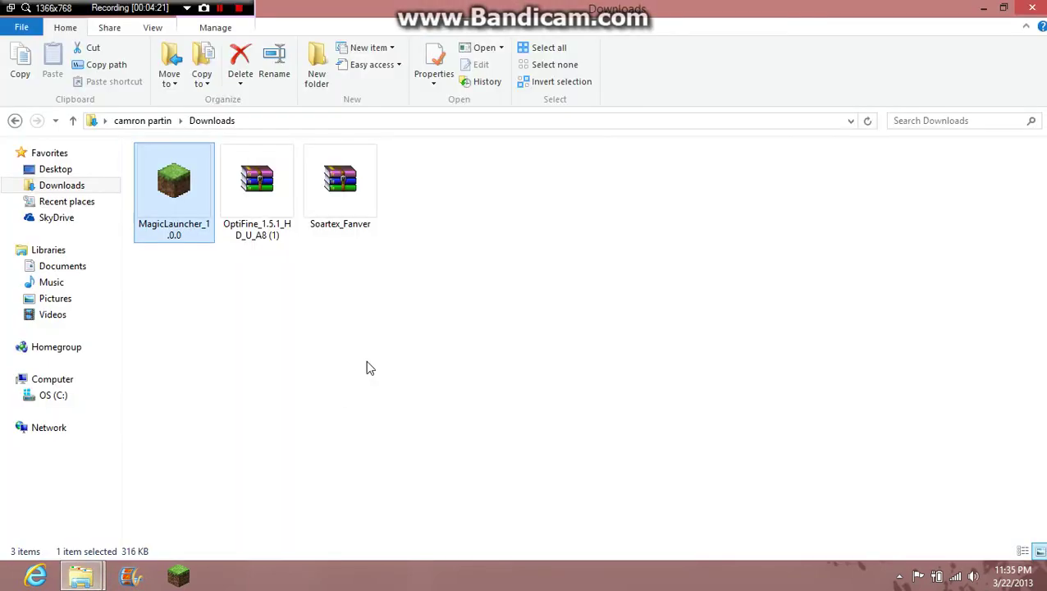
{"action": "left_click", "coordinate": [1002, 8]}
{"action": "mouse_move", "coordinate": [503, 74]}
{"action": "left_mouse_down"}
{"action": "mouse_move", "coordinate": [426, 24]}
{"action": "mouse_move", "coordinate": [426, 342]}
{"action": "mouse_move", "coordinate": [425, 242]}
{"action": "left_mouse_up"}
{"action": "left_click_drag", "start_coordinate": [555, 242], "coordinate": [575, 283]}
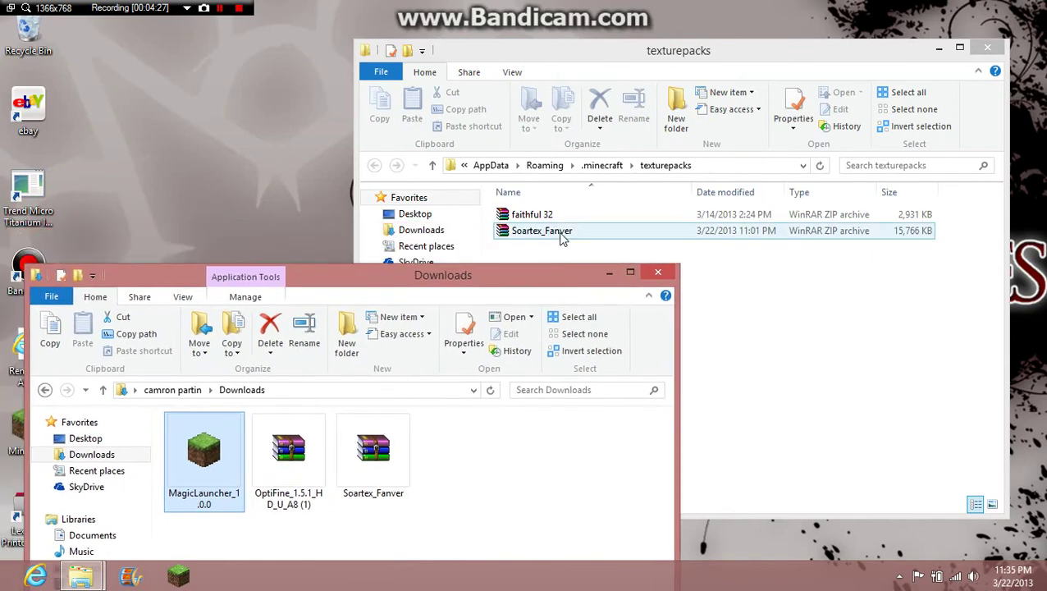
Move faithful 32 out of texturepacks and delete the old Soartex_Fanver there.
{"action": "left_click_drag", "start_coordinate": [532, 215], "coordinate": [447, 525]}
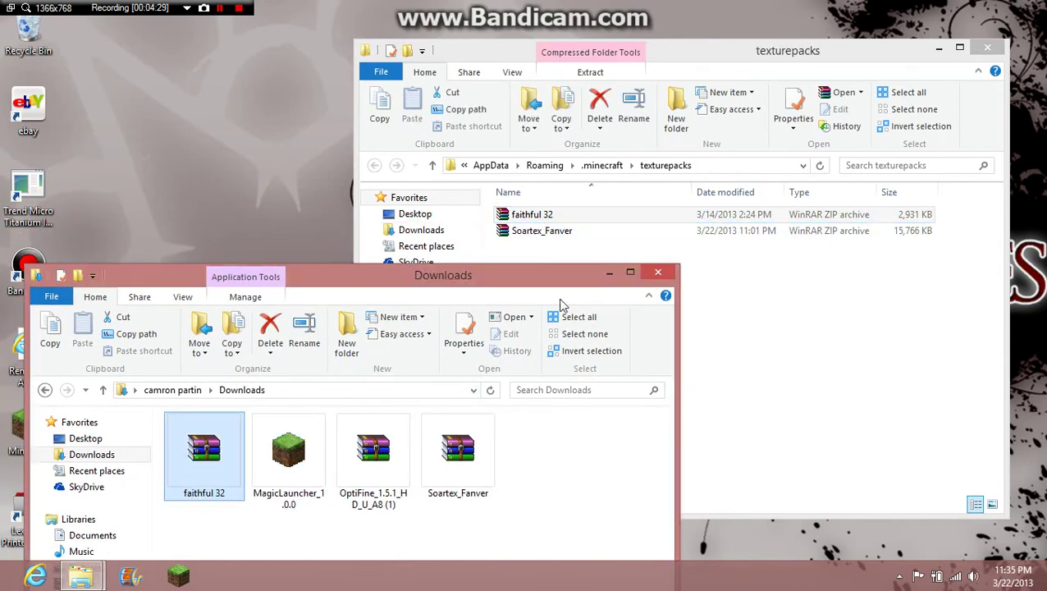
{"action": "right_click", "coordinate": [571, 213]}
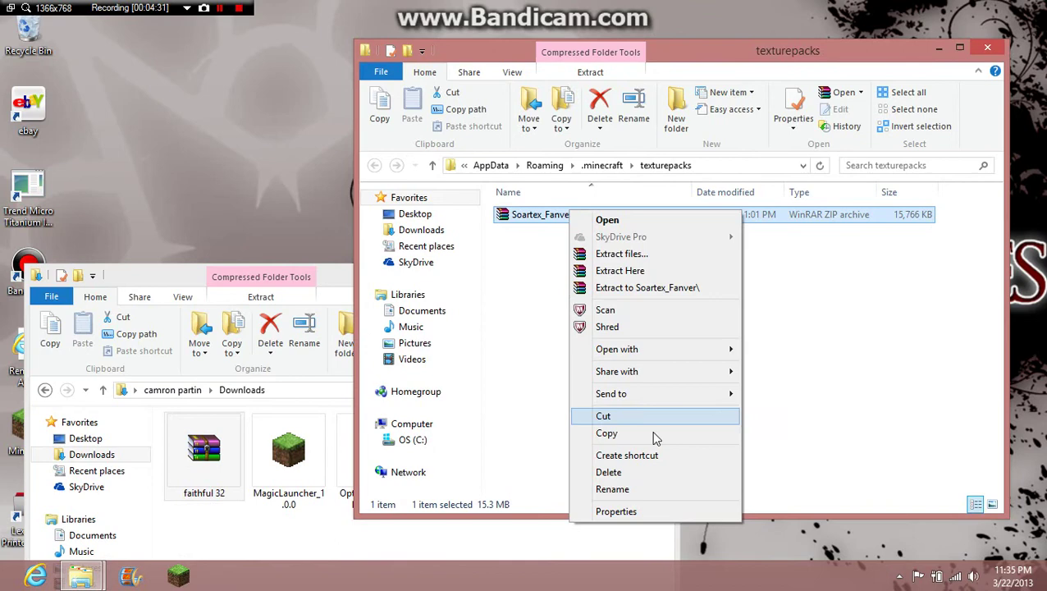
{"action": "left_click", "coordinate": [609, 472]}
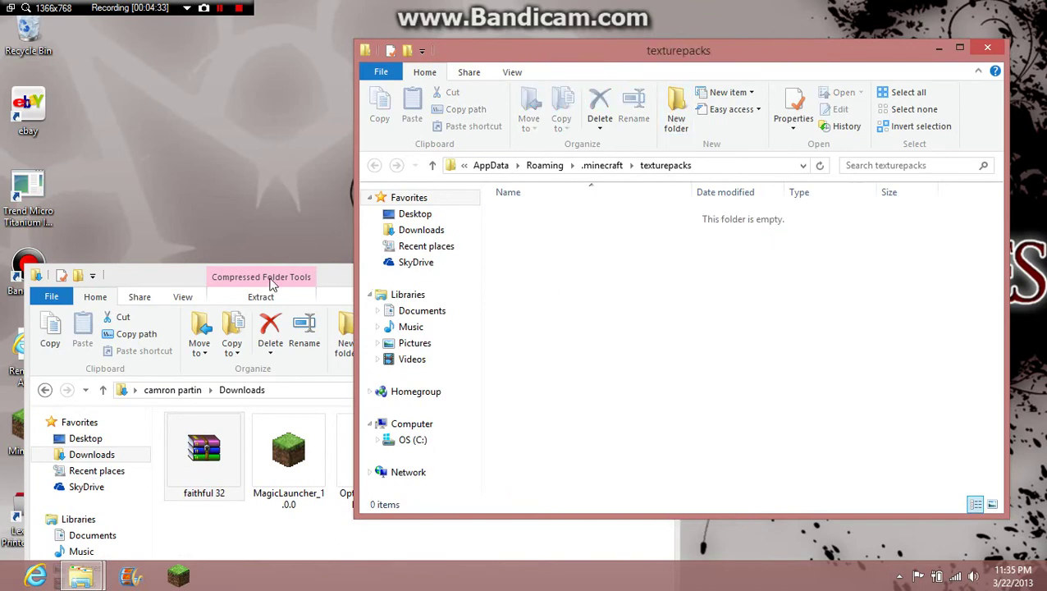
Move Soartex_Fanver and faithful 32 from Downloads into texturepacks, then close the folder.
{"action": "mouse_move", "coordinate": [174, 281]}
{"action": "left_mouse_down"}
{"action": "mouse_move", "coordinate": [187, 164]}
{"action": "mouse_move", "coordinate": [184, 228]}
{"action": "mouse_move", "coordinate": [170, 249]}
{"action": "mouse_move", "coordinate": [147, 251]}
{"action": "left_mouse_up"}
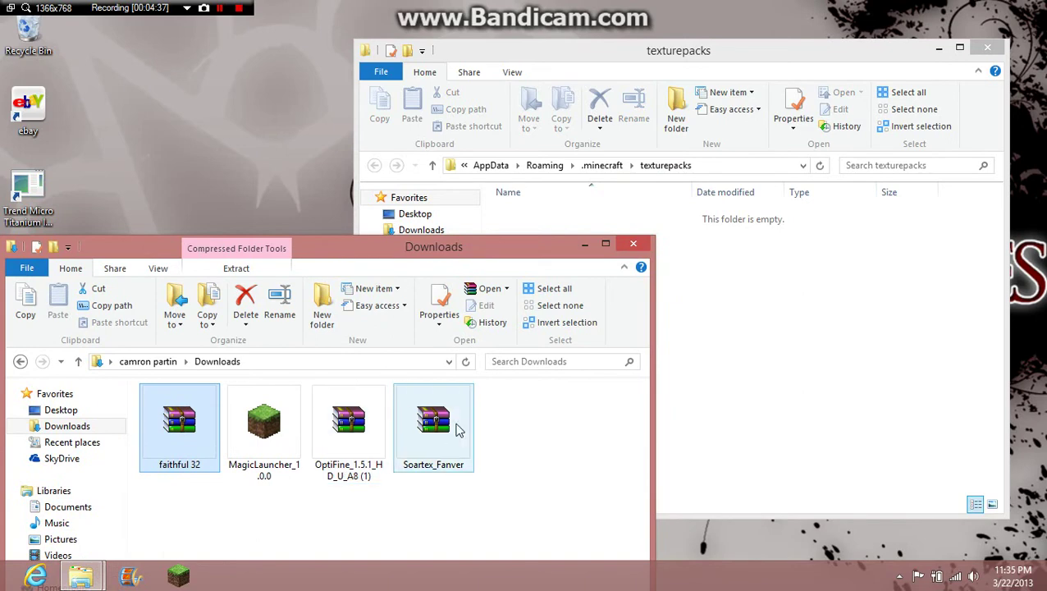
{"action": "left_click_drag", "start_coordinate": [519, 250], "coordinate": [510, 319]}
{"action": "left_click_drag", "start_coordinate": [424, 492], "coordinate": [538, 279]}
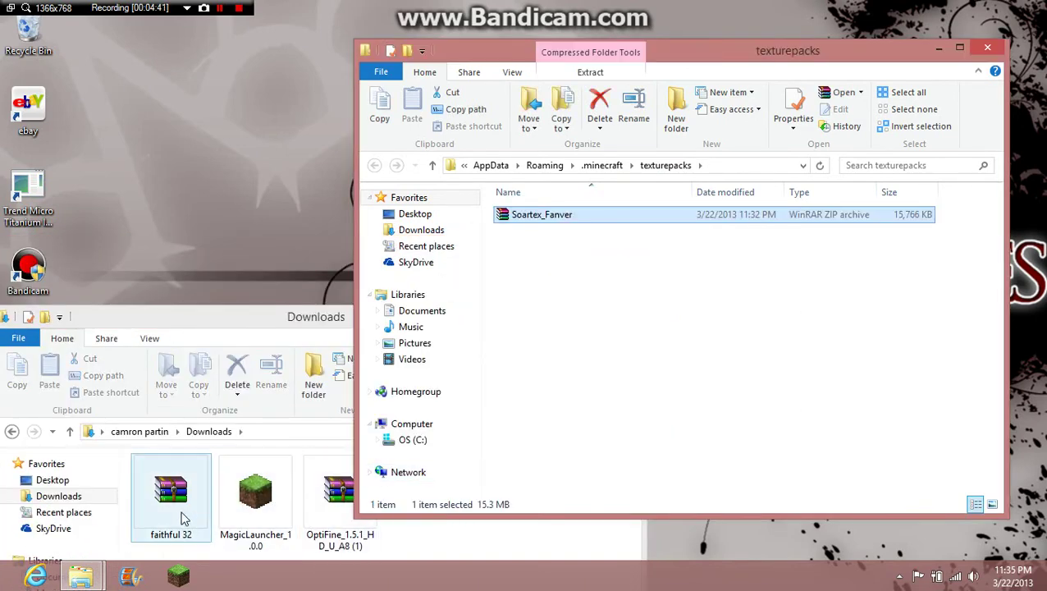
{"action": "mouse_move", "coordinate": [164, 494]}
{"action": "left_mouse_down"}
{"action": "mouse_move", "coordinate": [479, 356]}
{"action": "mouse_move", "coordinate": [538, 341]}
{"action": "mouse_move", "coordinate": [552, 351]}
{"action": "left_mouse_up"}
{"action": "left_click_drag", "start_coordinate": [244, 328], "coordinate": [342, 264]}
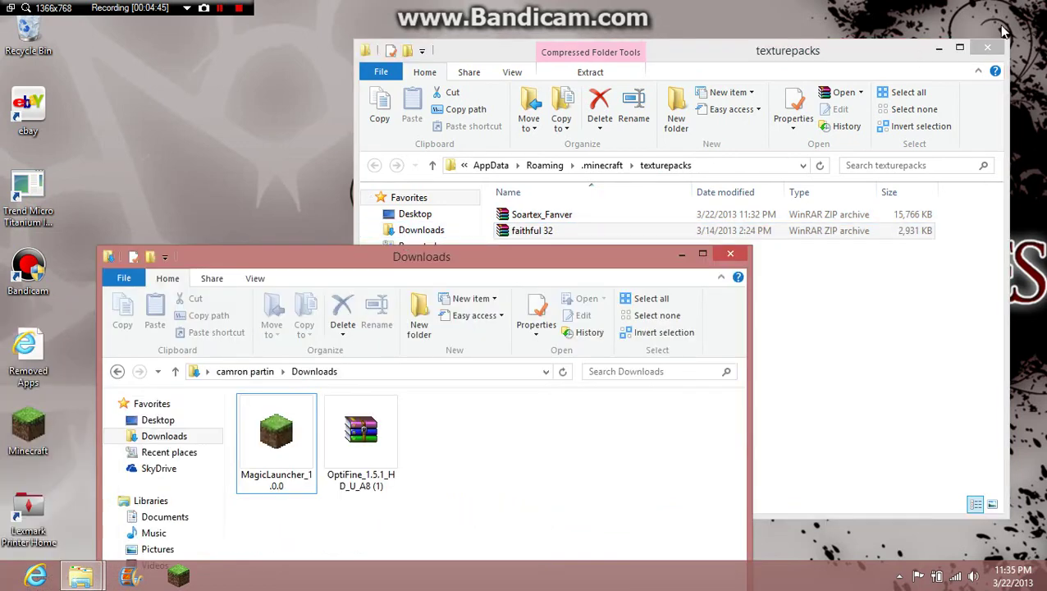
{"action": "left_click", "coordinate": [996, 49]}
{"action": "left_click", "coordinate": [995, 50]}
Start Minecraft from the maximized Magic Launcher and open its multiplayer server list.
{"action": "key", "text": "super+d"}
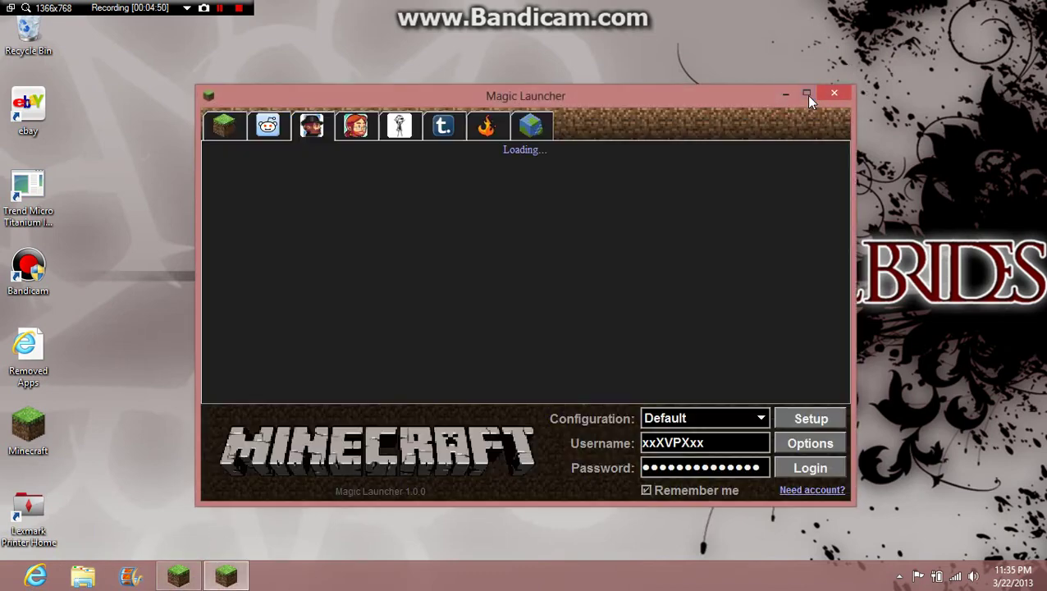
{"action": "left_click", "coordinate": [806, 93]}
{"action": "left_click", "coordinate": [1007, 526]}
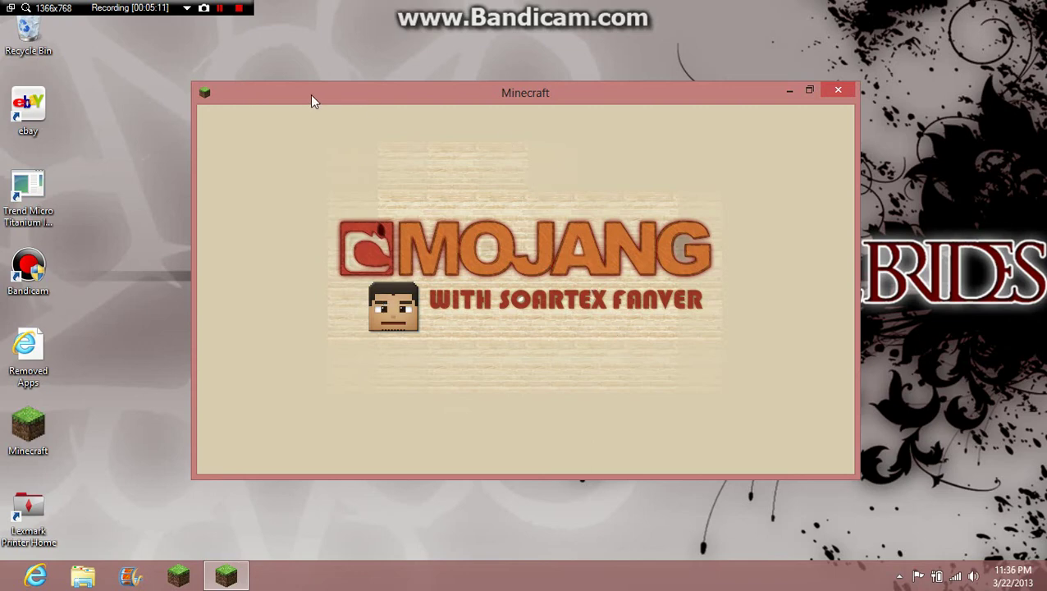
{"action": "left_click_drag", "start_coordinate": [407, 99], "coordinate": [210, 14]}
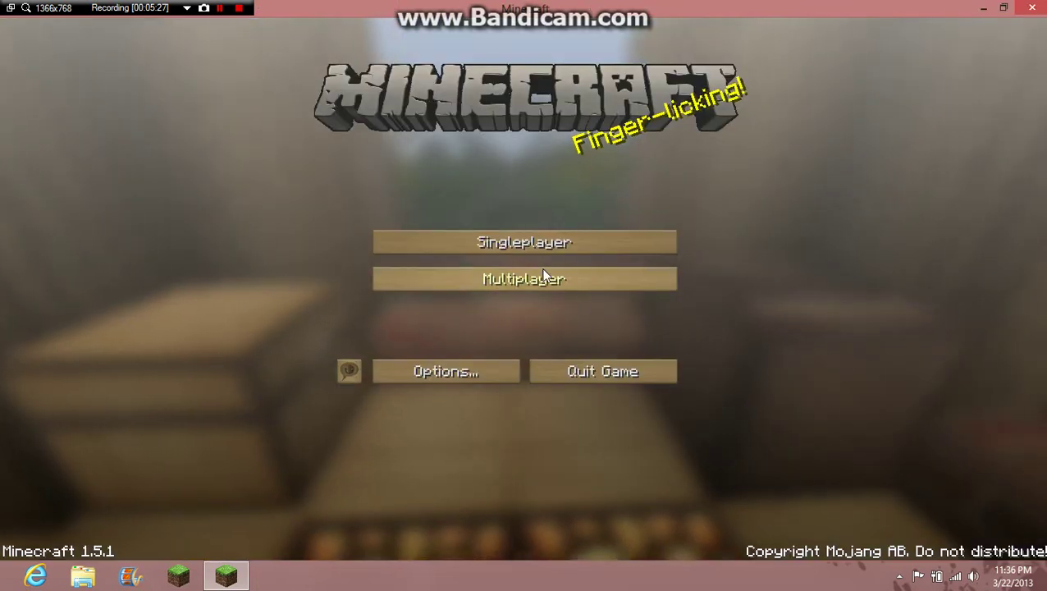
{"action": "left_click", "coordinate": [524, 278]}
Join my server from the multiplayer list and pause the game.
{"action": "left_click", "coordinate": [382, 206]}
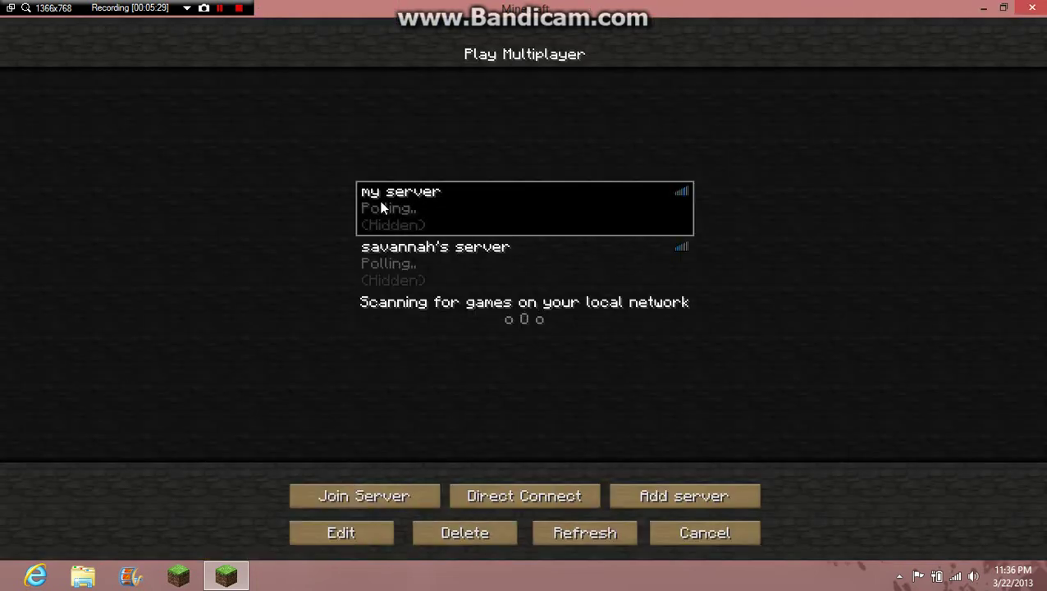
{"action": "double_click", "coordinate": [382, 207]}
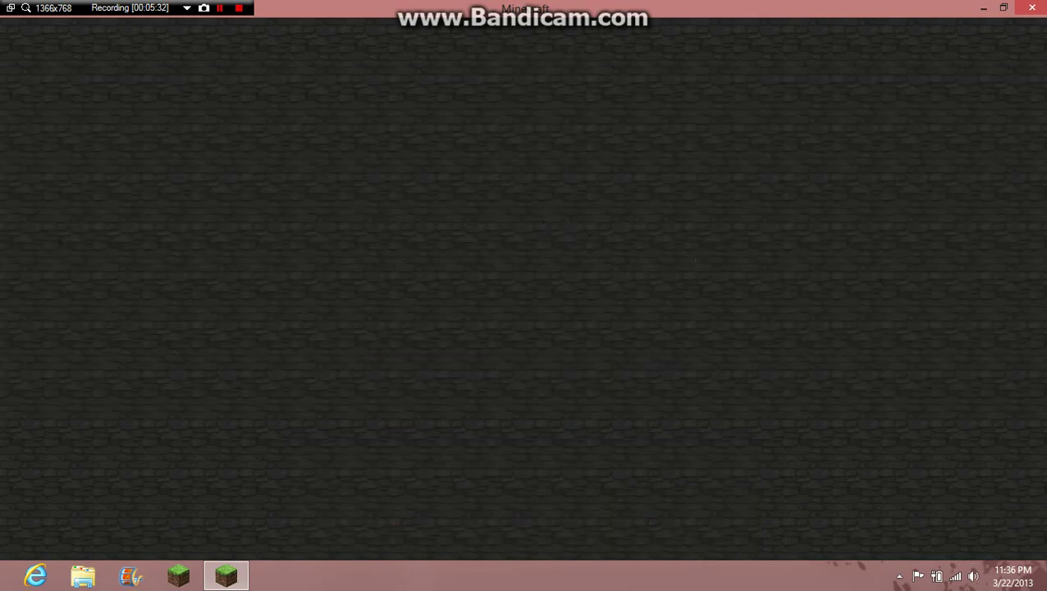
{"action": "key", "text": "Escape"}
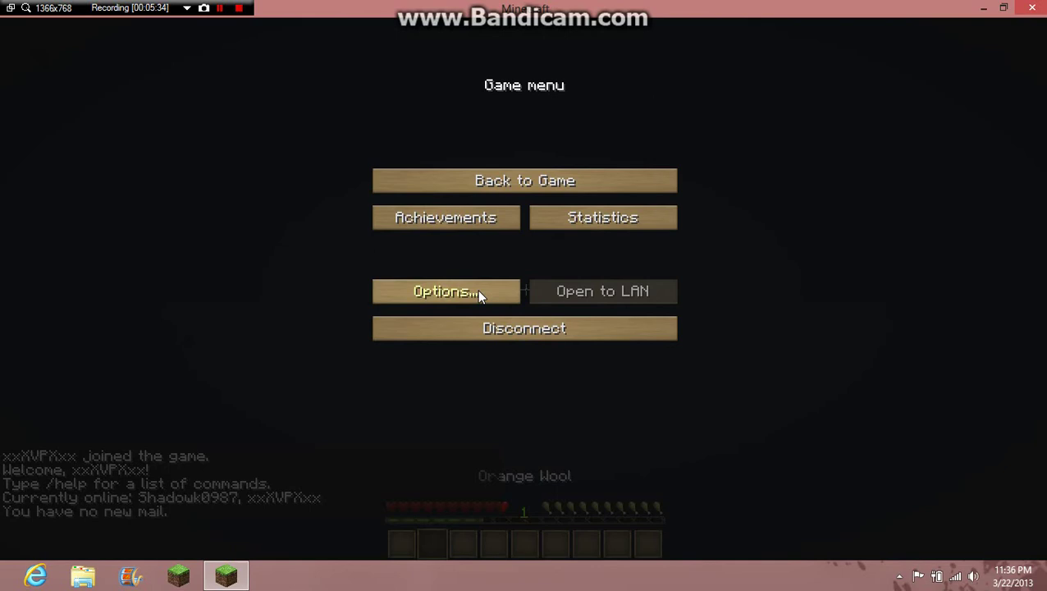
Switch the texture pack to Default, close the menus and resume playing.
{"action": "left_click", "coordinate": [477, 291]}
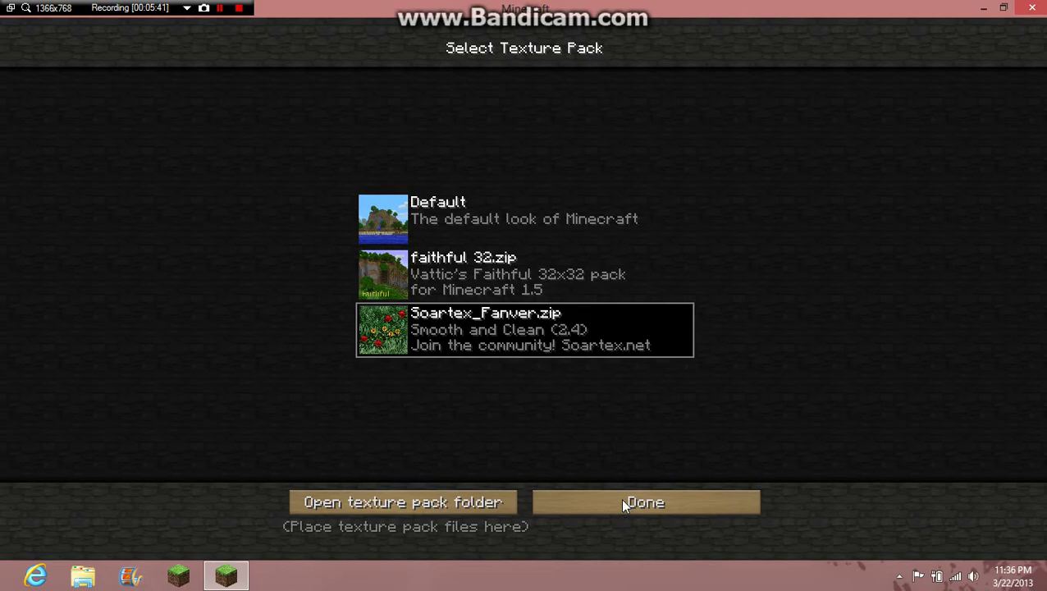
{"action": "left_click", "coordinate": [459, 218]}
{"action": "left_click", "coordinate": [614, 510]}
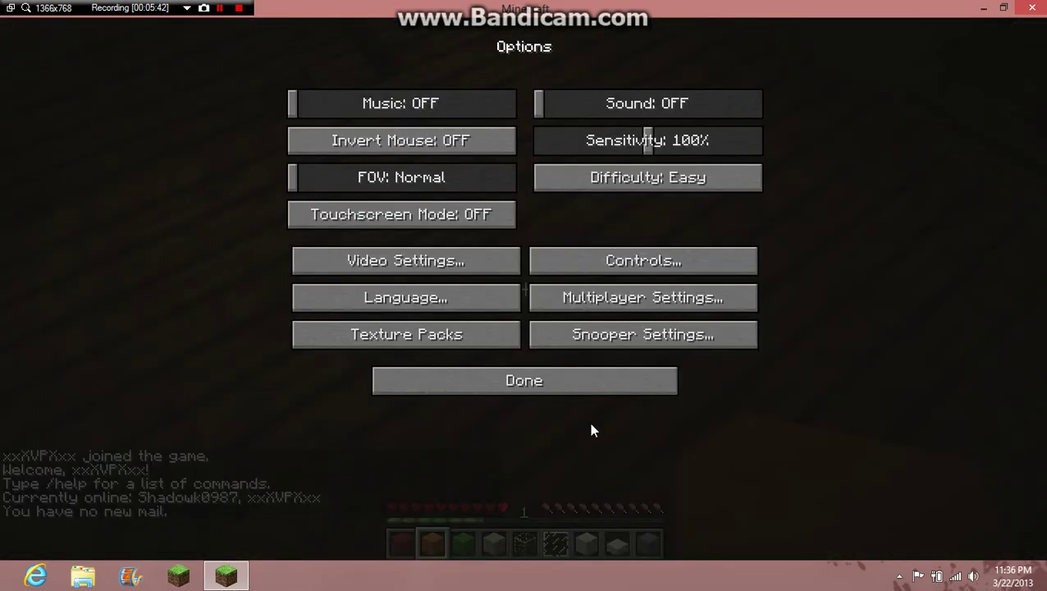
{"action": "left_click", "coordinate": [556, 386]}
{"action": "left_click", "coordinate": [515, 179]}
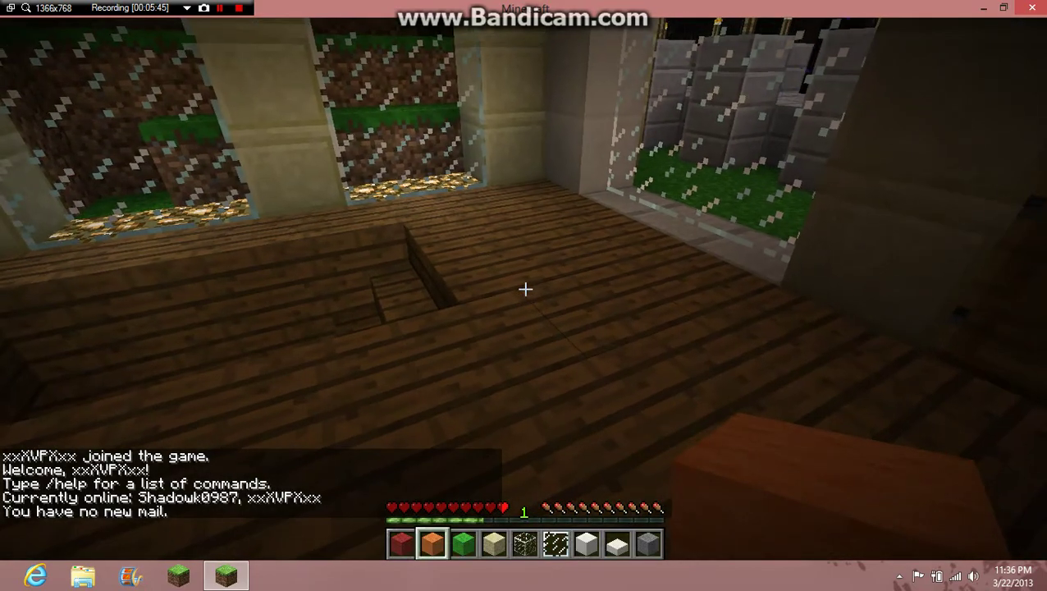
Apply the faithful 32.zip texture pack and resume playing with it.
{"action": "key", "text": "Escape"}
{"action": "left_click", "coordinate": [495, 305]}
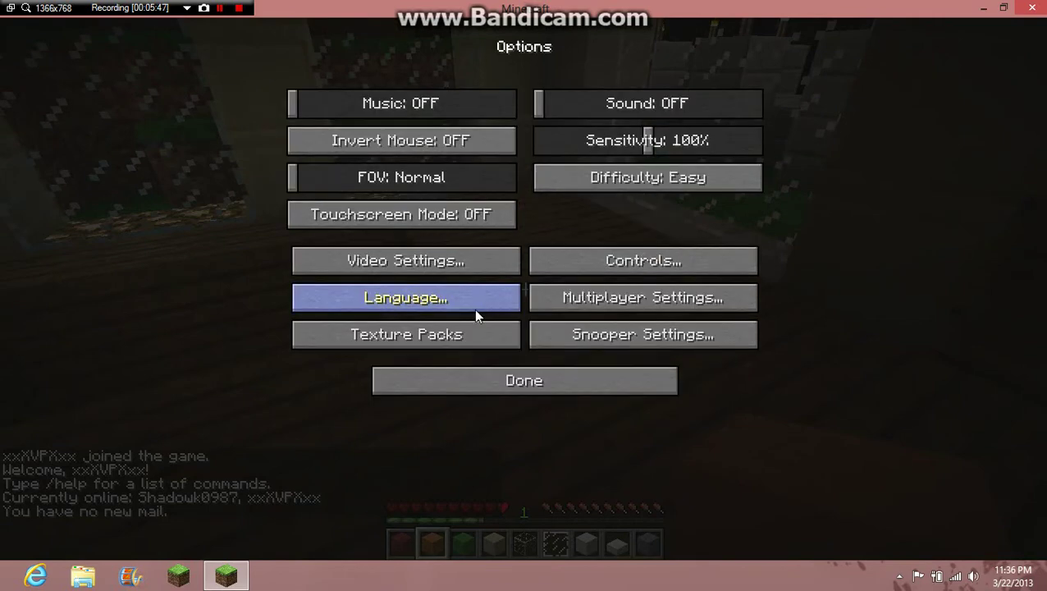
{"action": "left_click", "coordinate": [466, 336]}
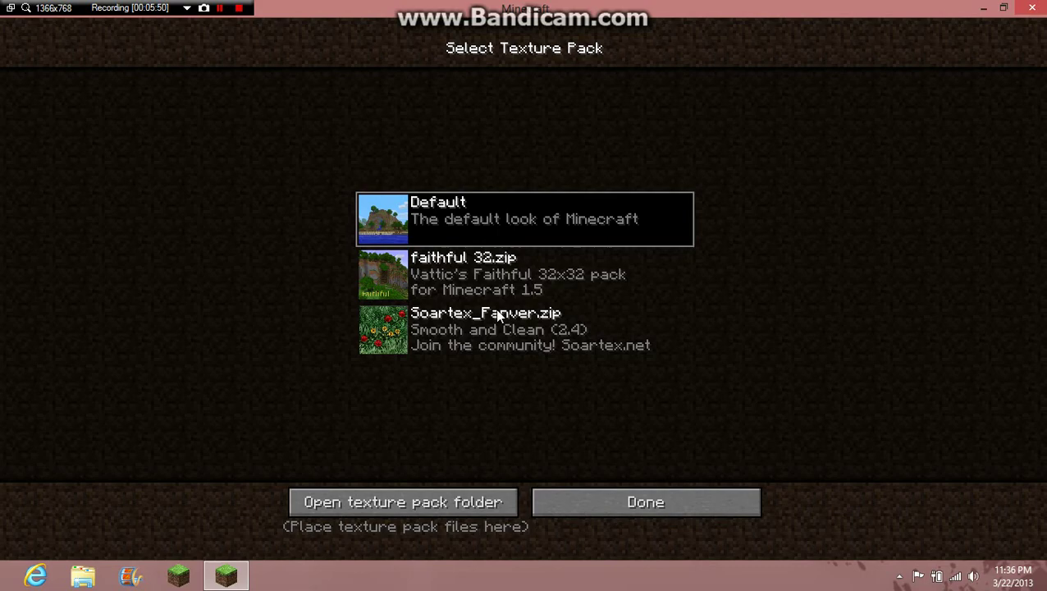
{"action": "left_click", "coordinate": [521, 271]}
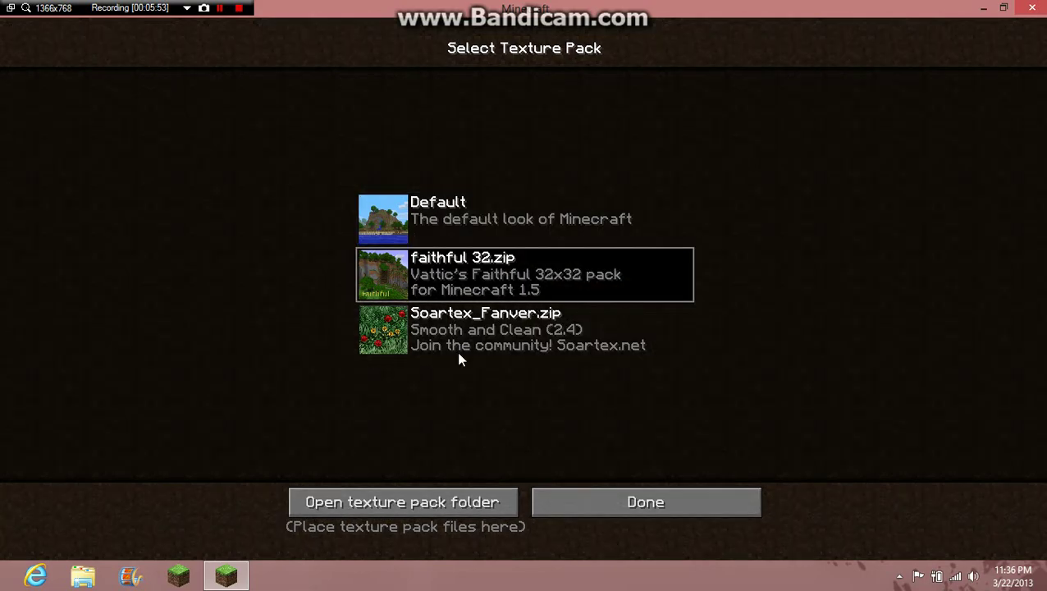
{"action": "left_click", "coordinate": [583, 498]}
{"action": "left_click", "coordinate": [496, 370]}
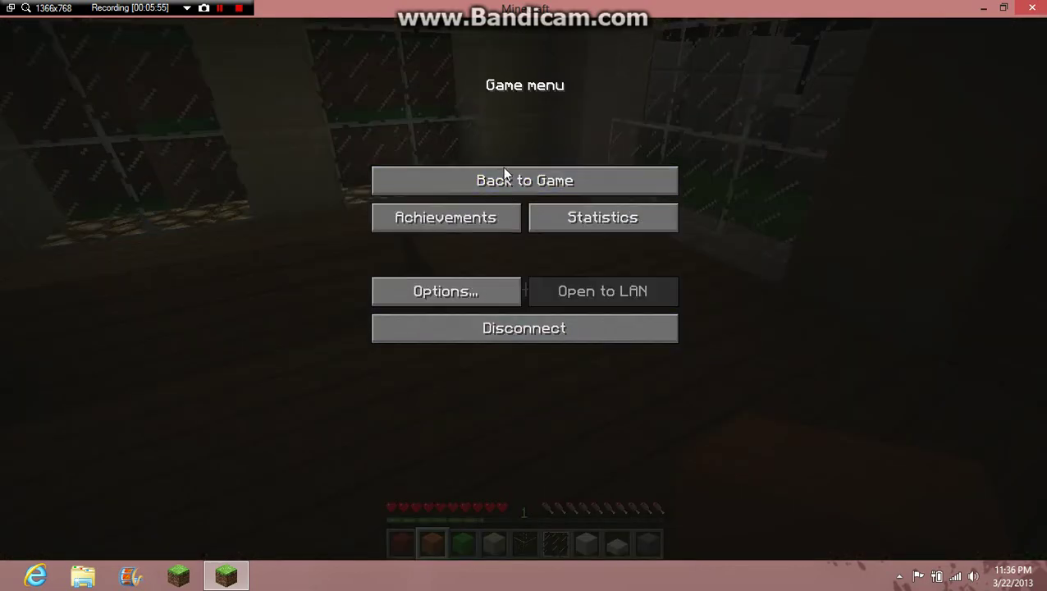
{"action": "left_click", "coordinate": [502, 172]}
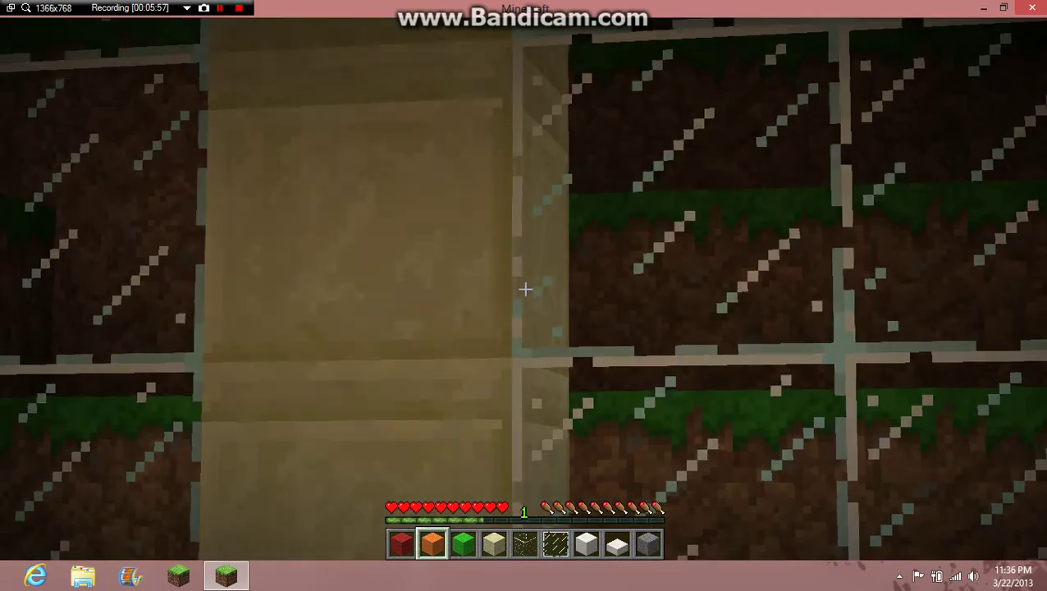
Pause again and reopen the Texture Packs list from Options.
{"action": "key", "text": "Escape"}
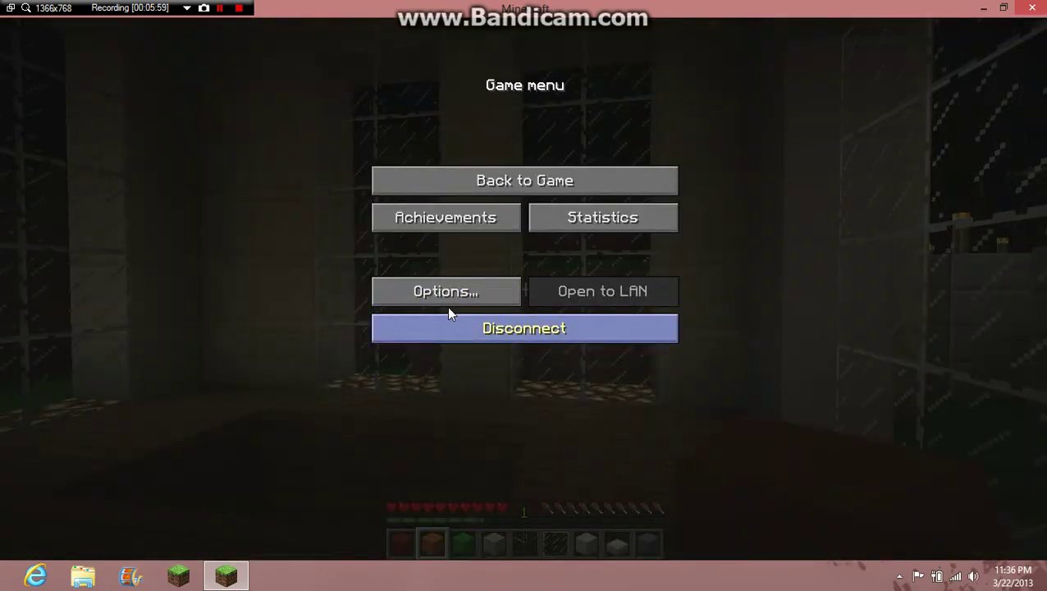
{"action": "left_click", "coordinate": [446, 302]}
{"action": "left_click", "coordinate": [445, 328]}
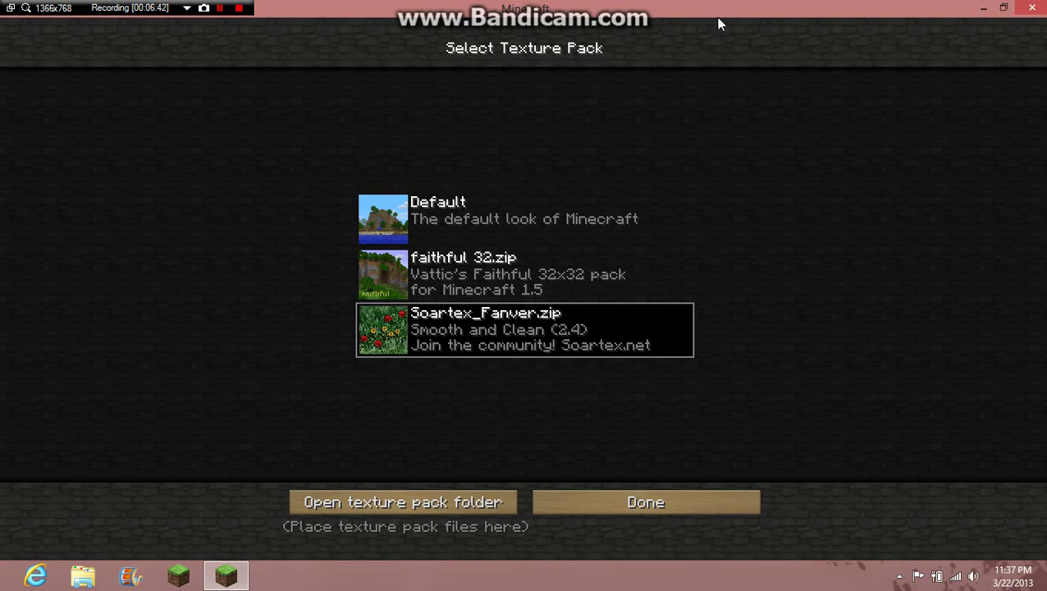
{"action": "left_click_drag", "start_coordinate": [718, 12], "coordinate": [818, 54]}
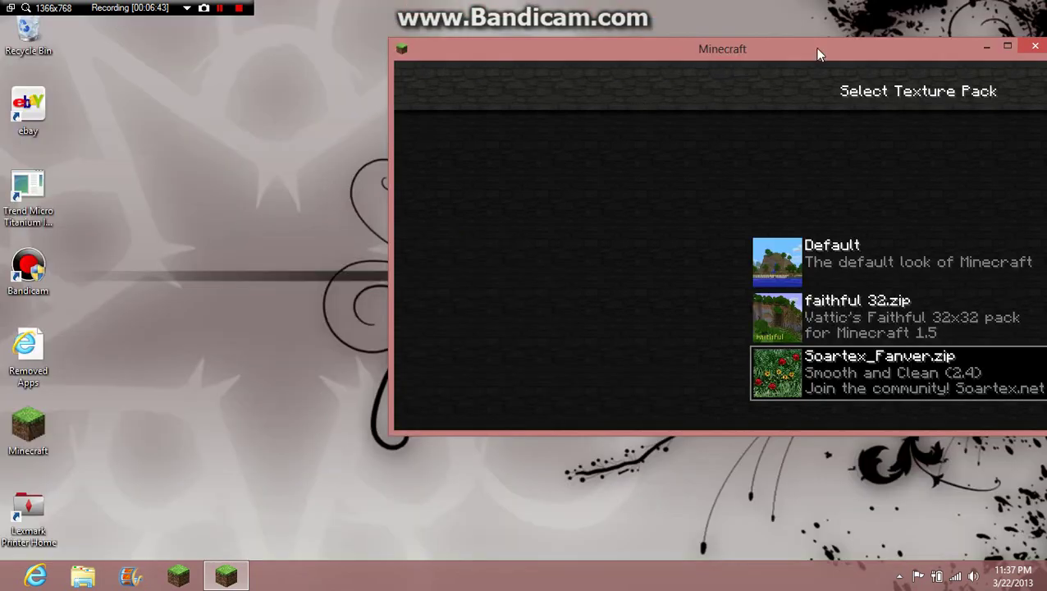
{"action": "left_click_drag", "start_coordinate": [924, 55], "coordinate": [712, 25]}
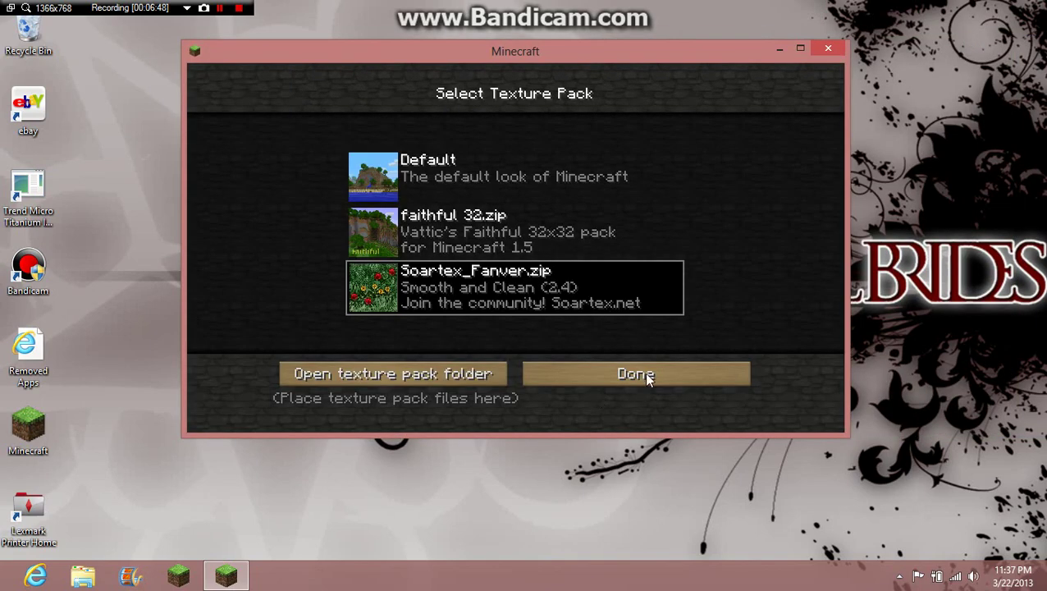
{"action": "left_click", "coordinate": [799, 48]}
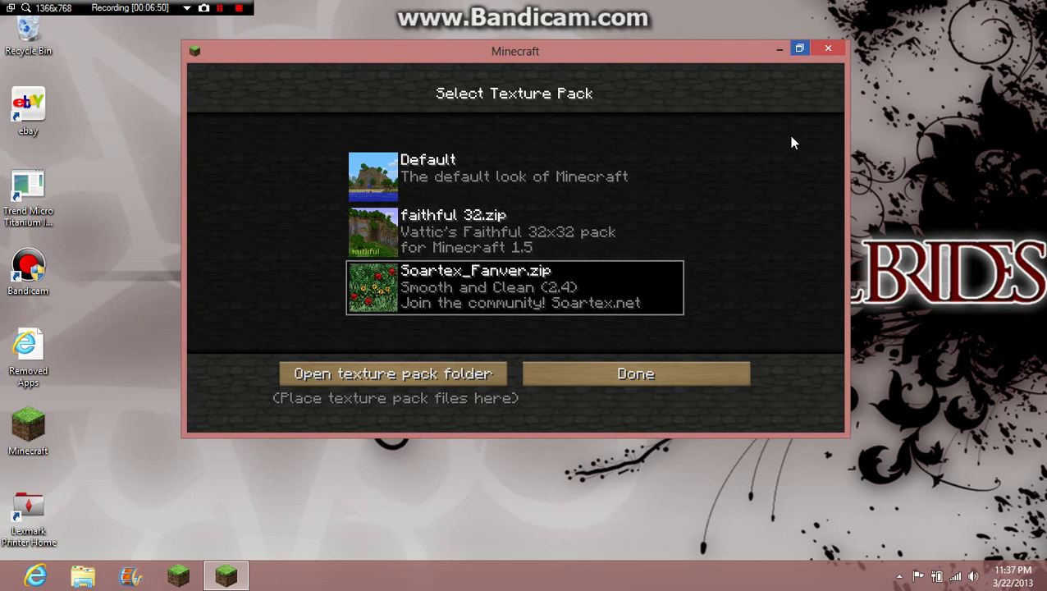